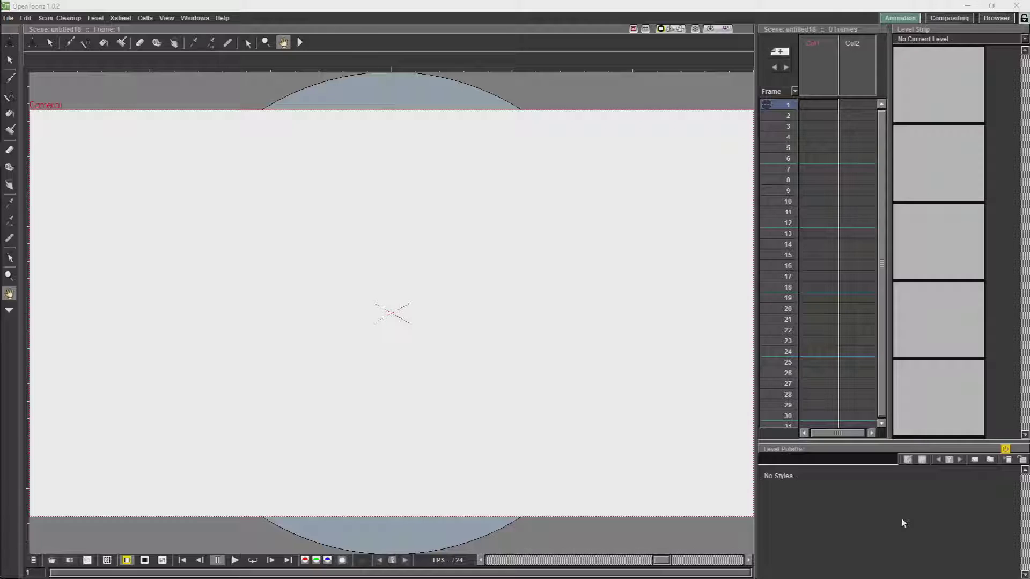
Activate the OpenToonz window and open the File menu.
left_click(277, 190)
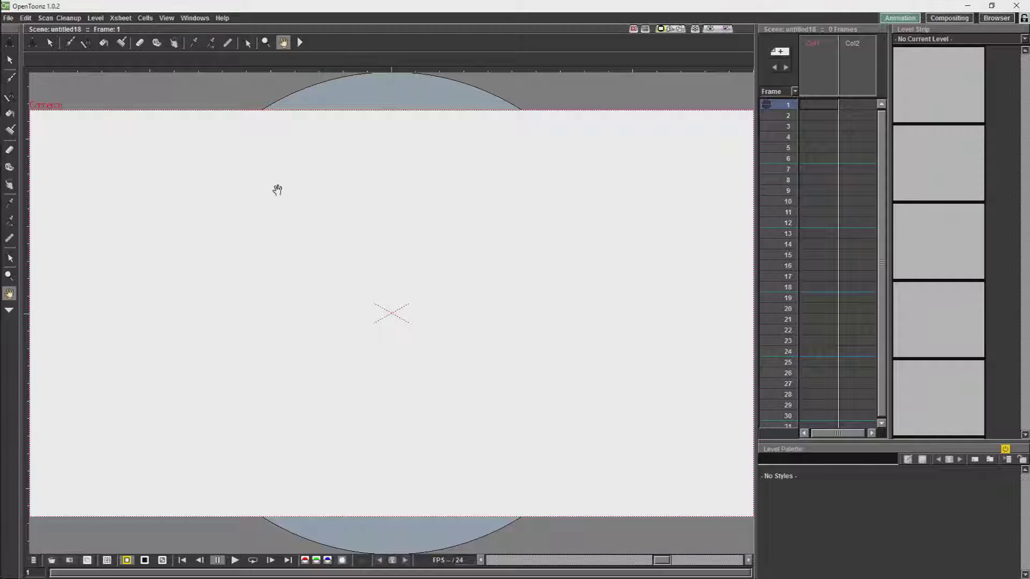
left_click(9, 19)
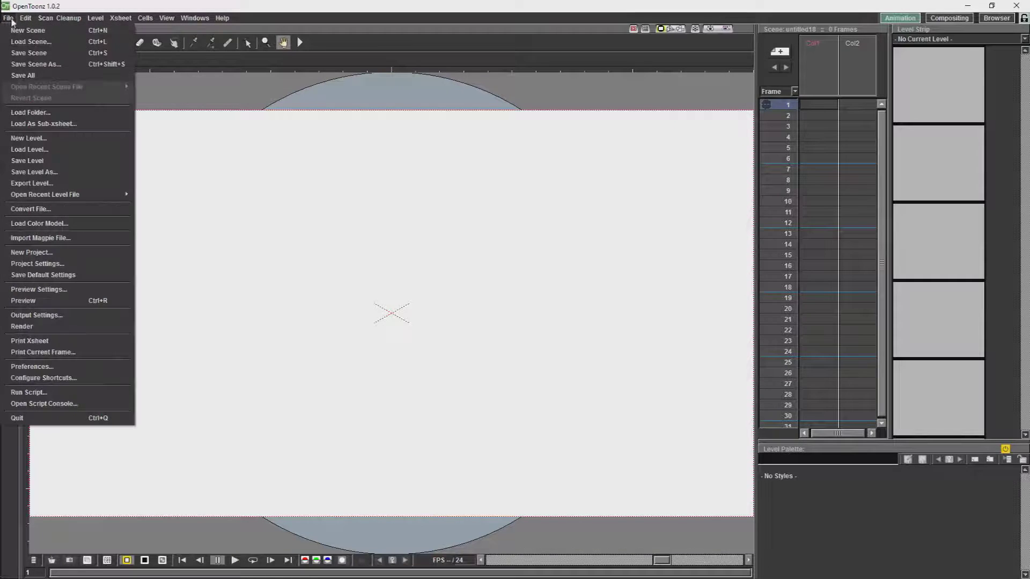
Open Output Settings and drag its window left over the viewer canvas.
left_click(58, 316)
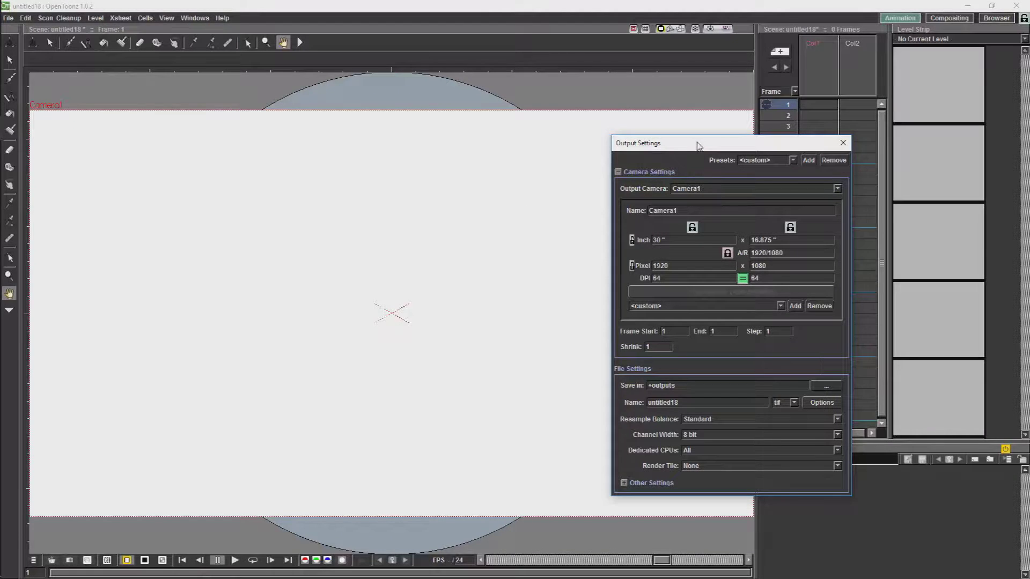
left_click_drag(697, 150, 180, 135)
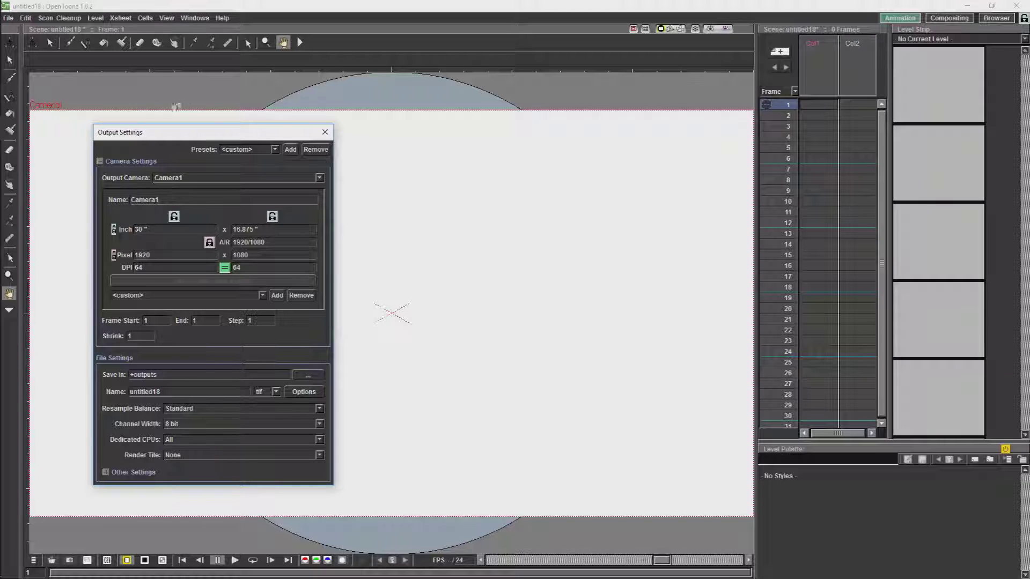
Save the current 1920x1080 output settings as a preset named 'My Preset'.
left_click(290, 150)
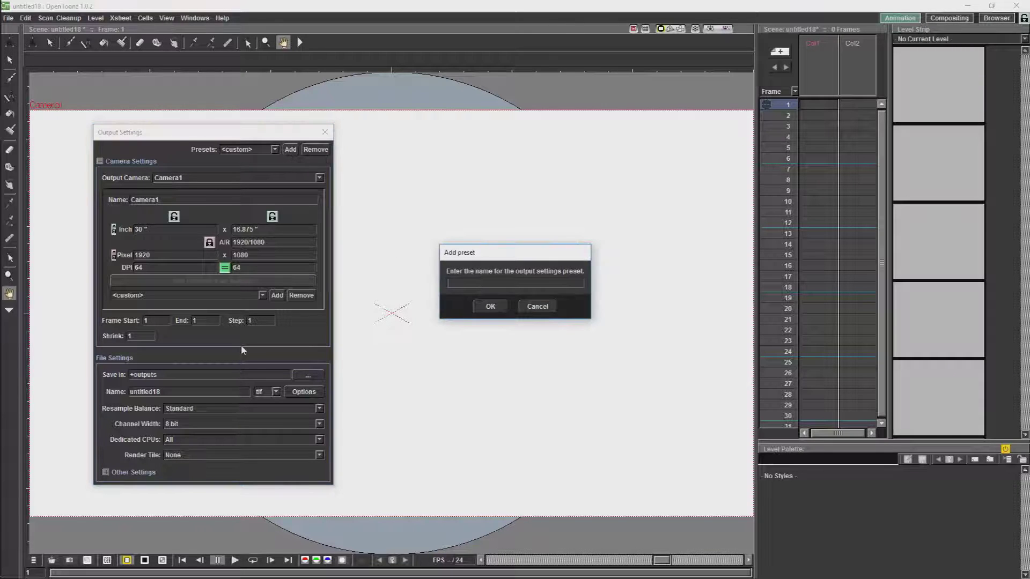
type("My Preset")
left_click(490, 306)
left_click(236, 149)
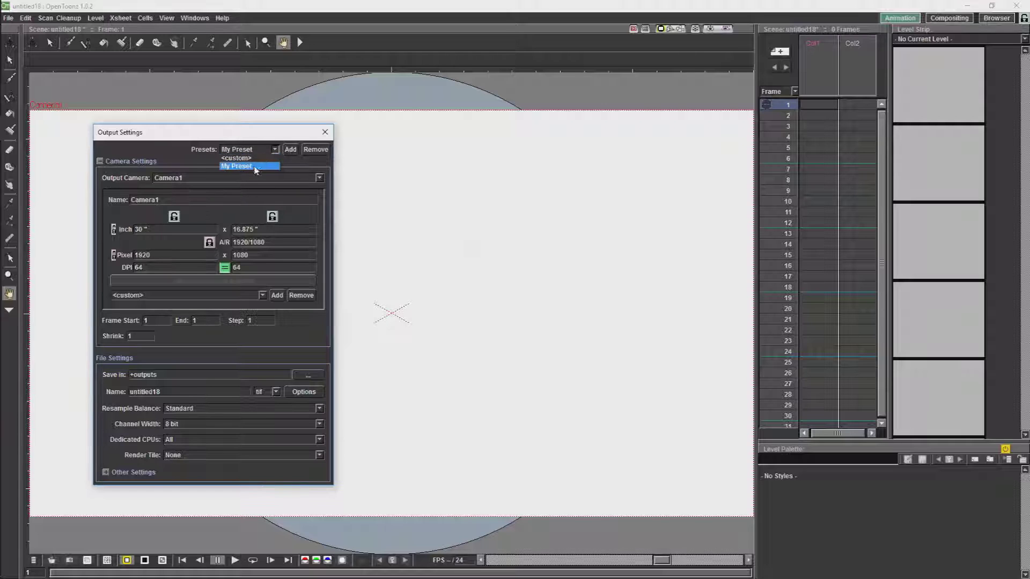
left_click(228, 166)
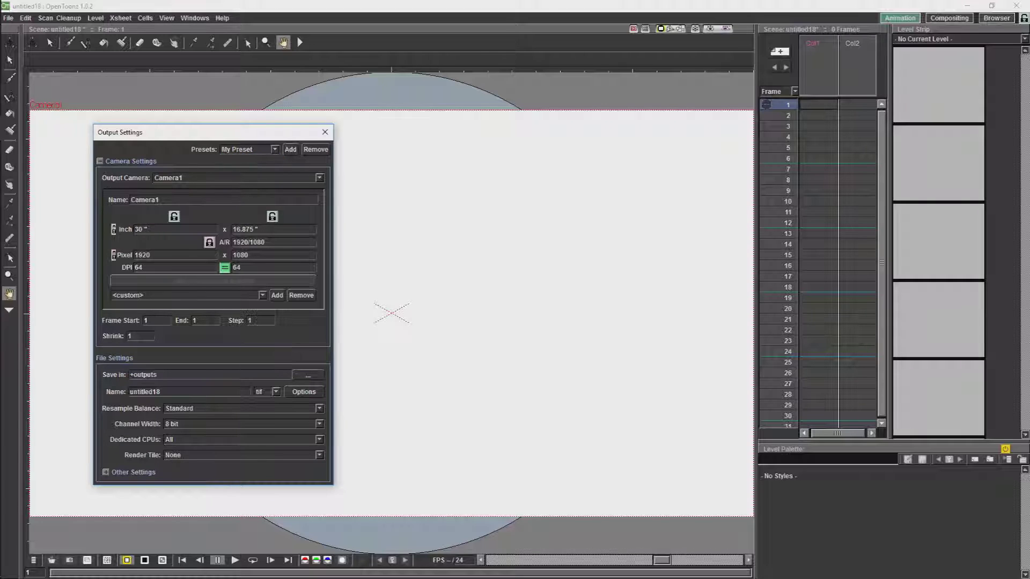
Switch the camera to PAL 16/9 (1024x576), then reload My Preset to restore 1920x1080.
left_click(262, 296)
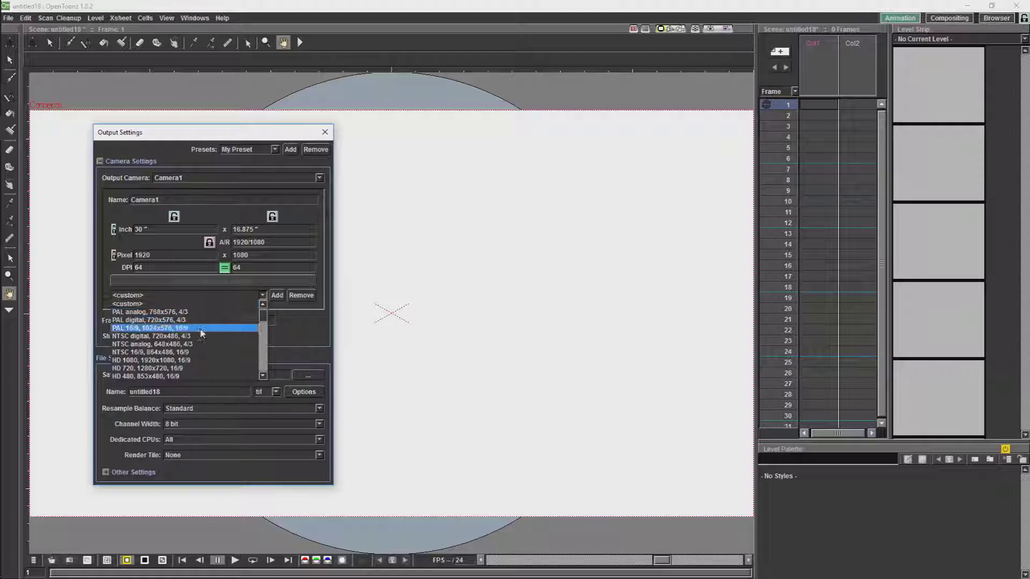
left_click(201, 327)
left_click(275, 150)
left_click(246, 166)
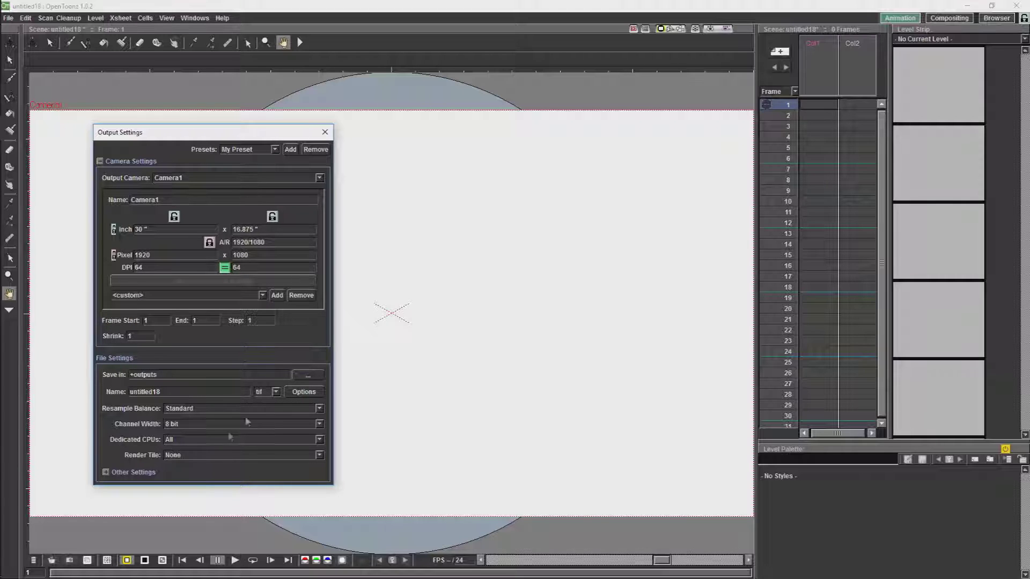
left_click(984, 518)
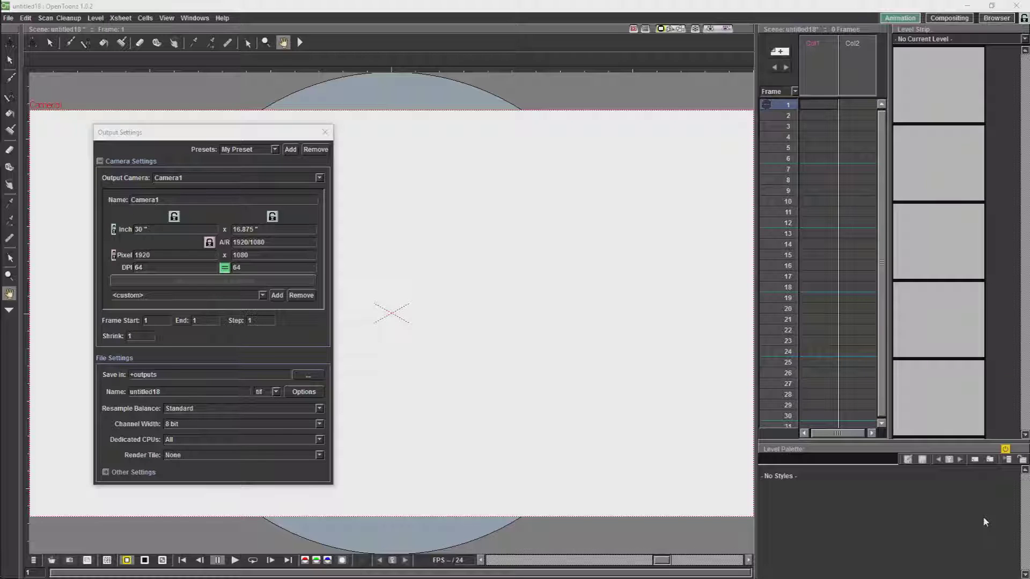
Open the Windows menu to see the available panels.
left_click(194, 19)
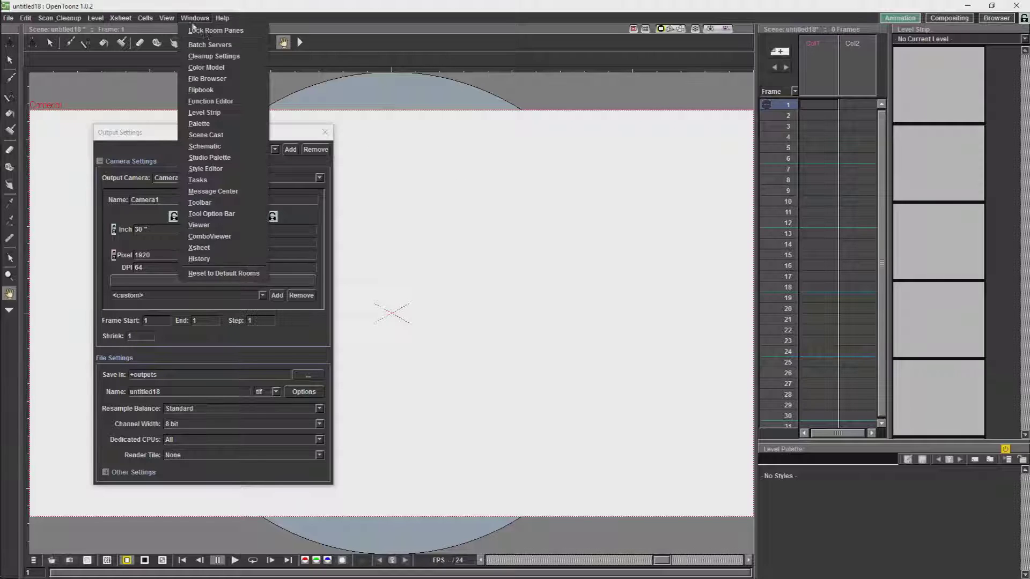
Open the Stage Schematic and place it beside the Output Settings window.
left_click(217, 149)
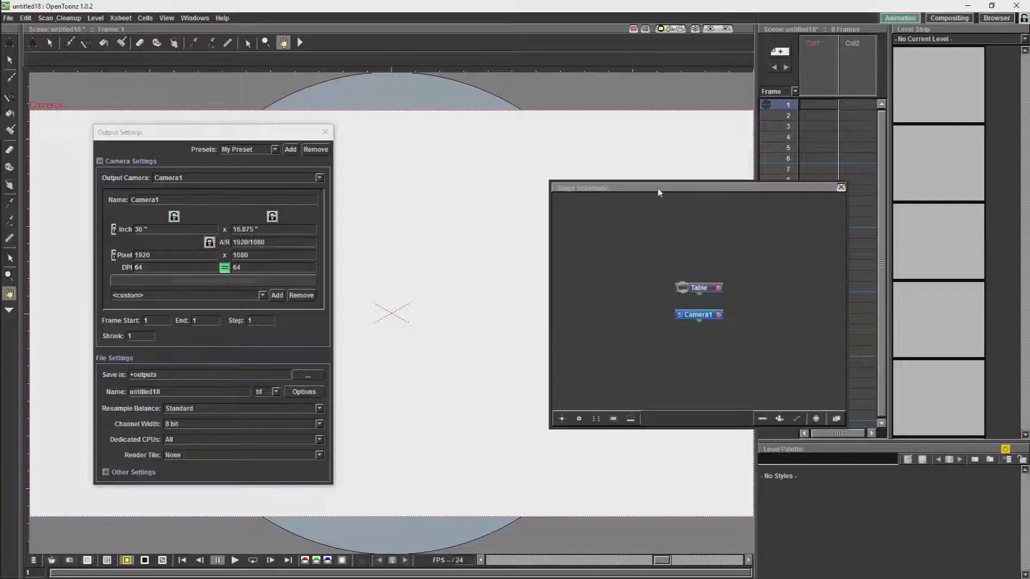
left_click_drag(662, 191, 551, 197)
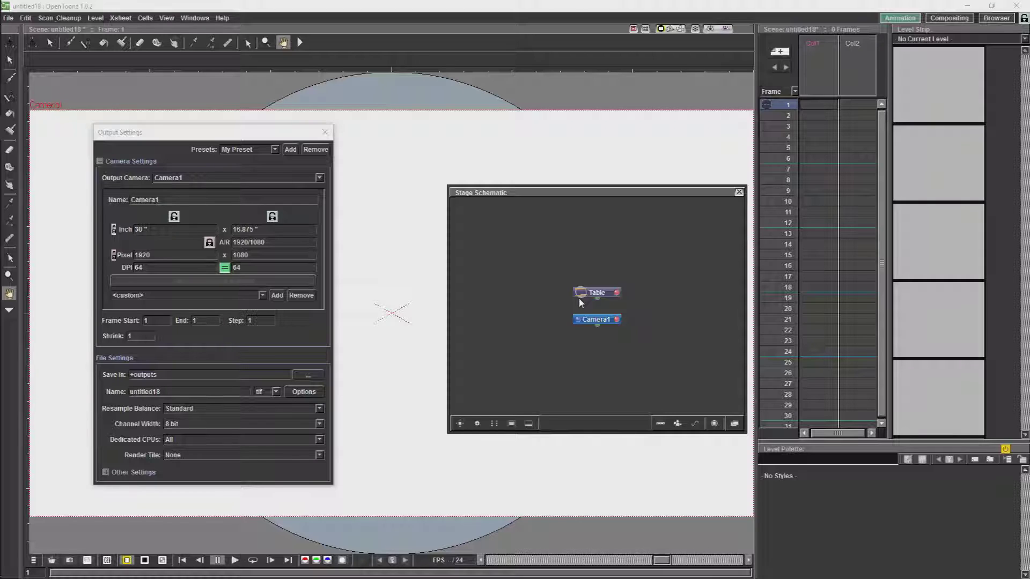
Add two new cameras and set Camera2 to NTSC digital, 720x486.
left_click(678, 424)
left_click(678, 424)
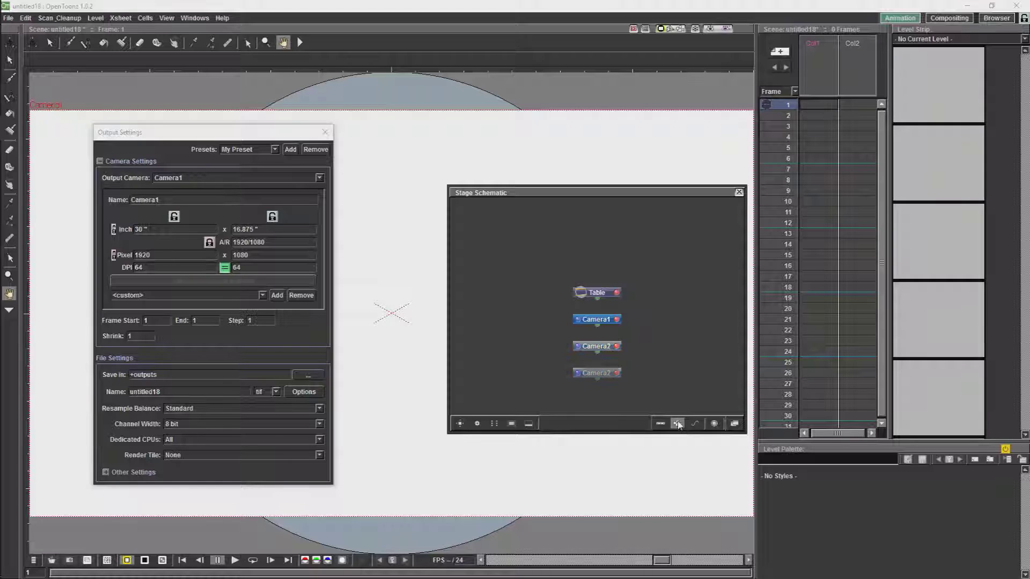
left_click(617, 348)
double_click(616, 346)
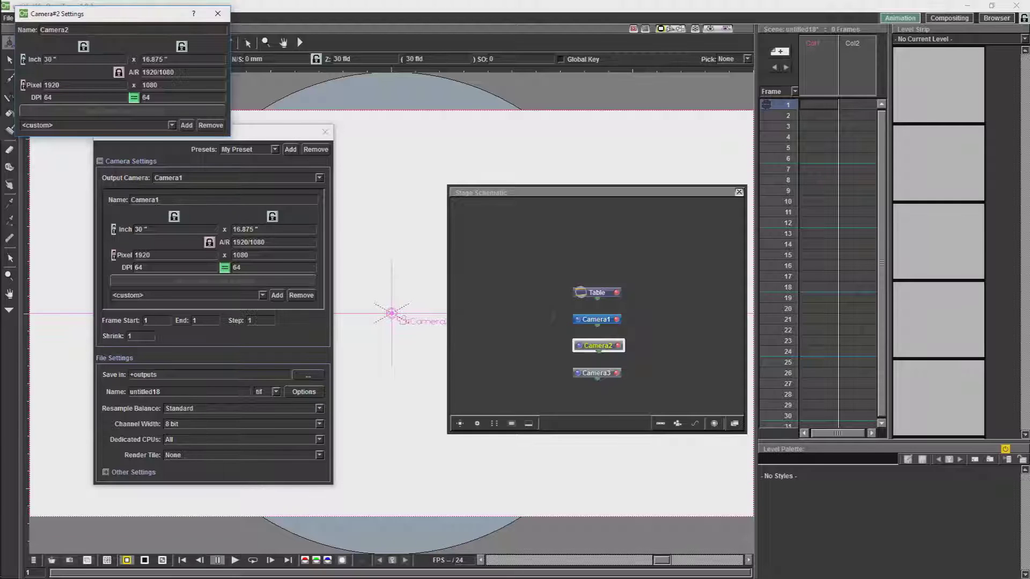
left_click(163, 122)
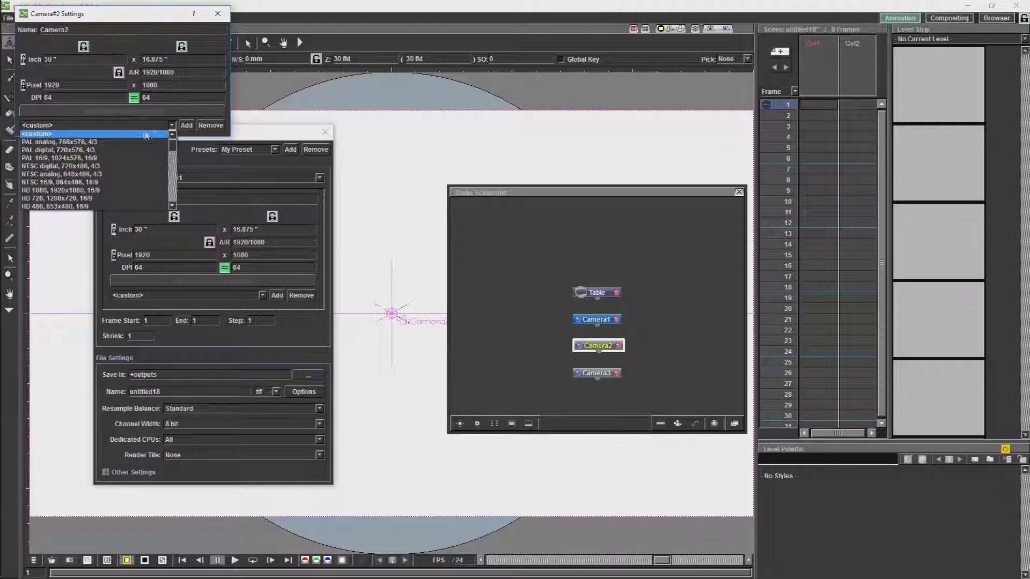
left_click(125, 166)
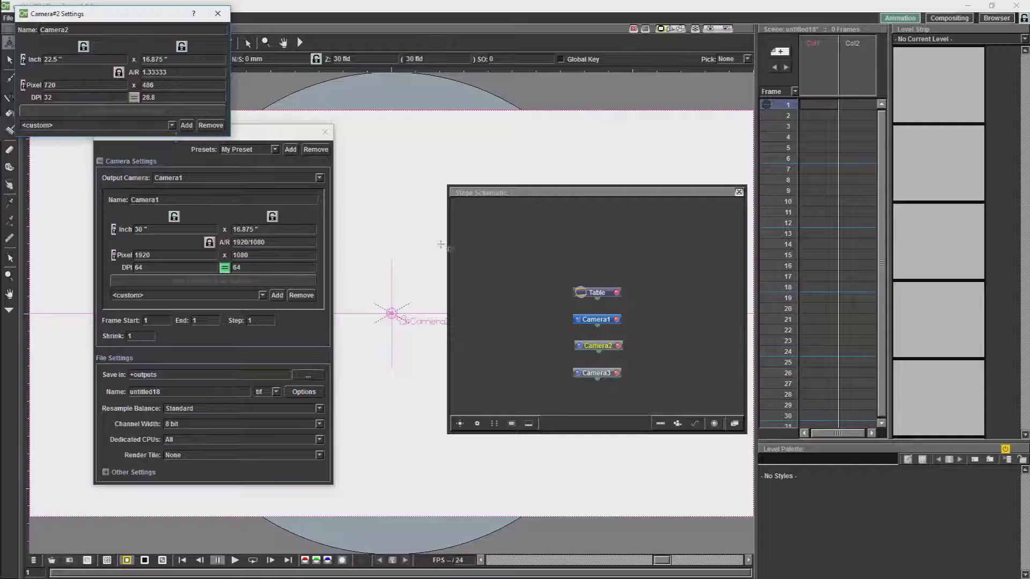
Set Camera3 to HD 1080, 1920x1080, and close its settings window.
double_click(593, 374)
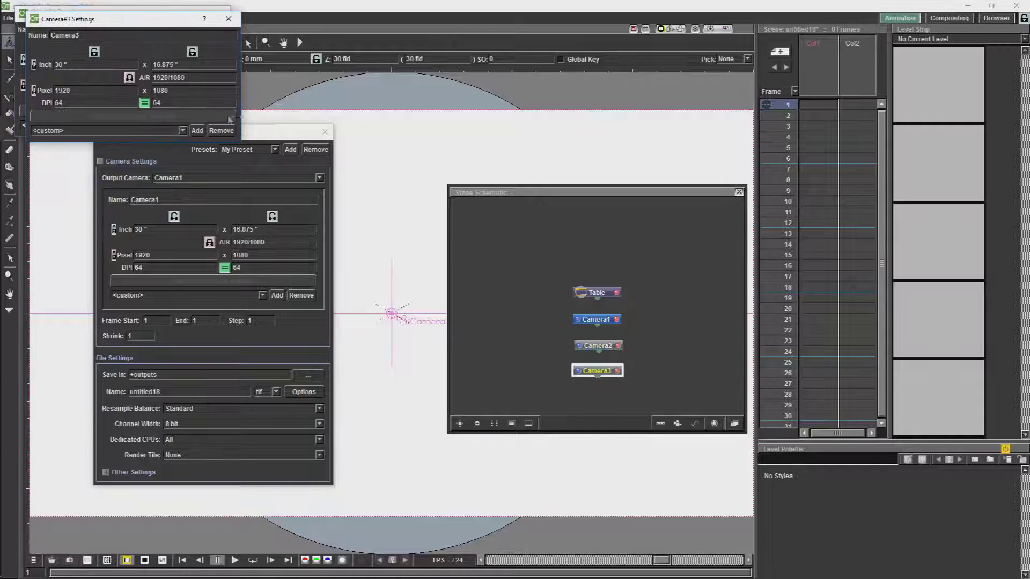
left_click(165, 132)
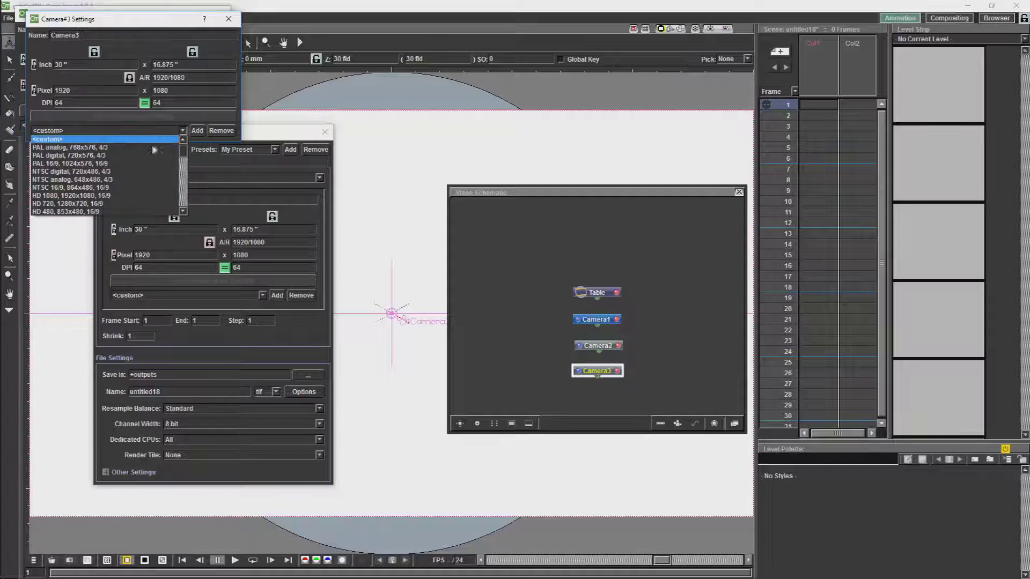
left_click(122, 196)
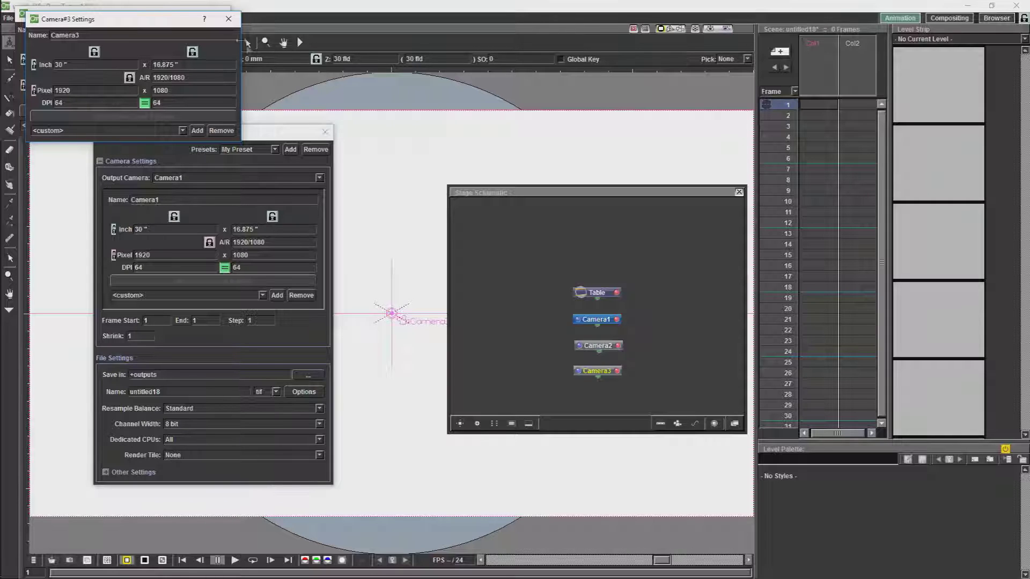
left_click(218, 19)
Close Camera2's settings and pick Camera2 as the output camera.
left_click(217, 18)
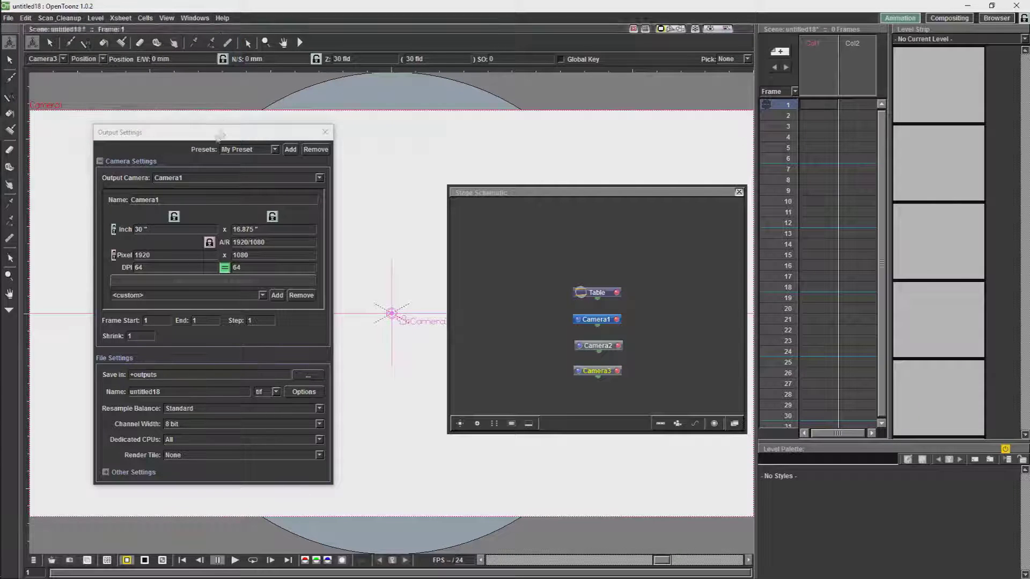
left_click(215, 177)
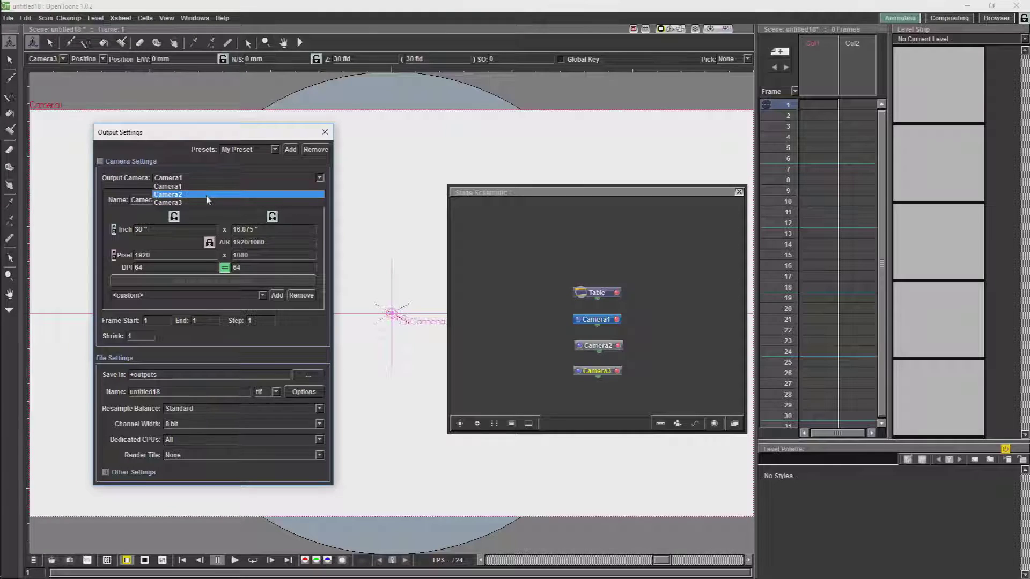
left_click(212, 193)
scroll(219, 183, "up", 1)
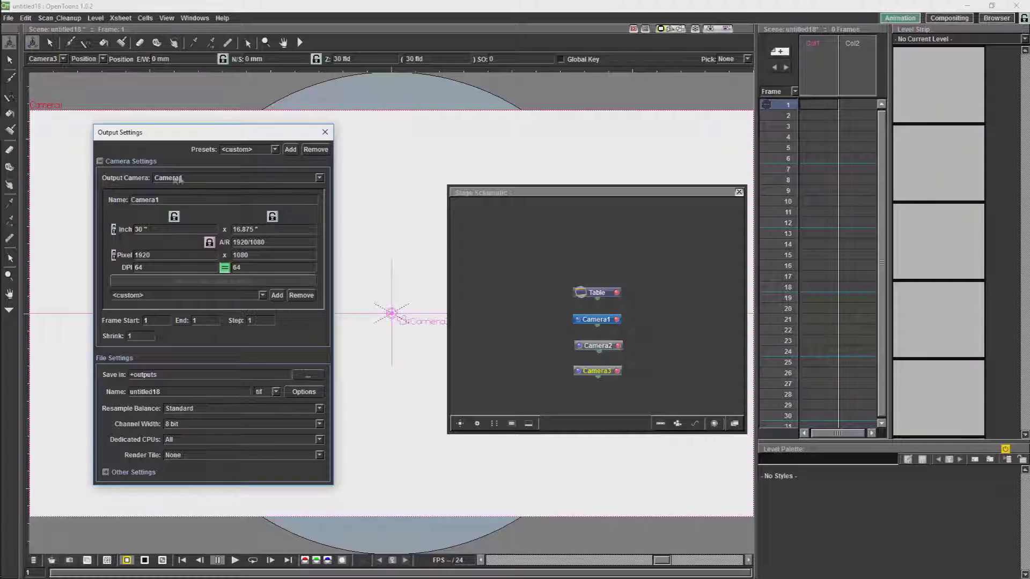
Cycle the render camera through Camera2 and Camera3, then back to Camera1, and select Camera1's node.
left_click(303, 177)
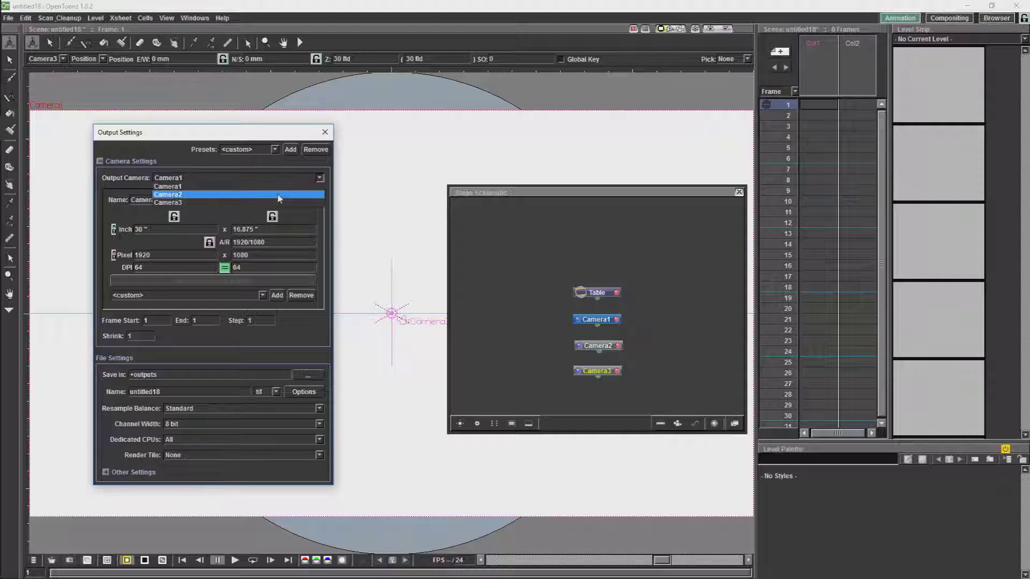
left_click(278, 195)
left_click(274, 177)
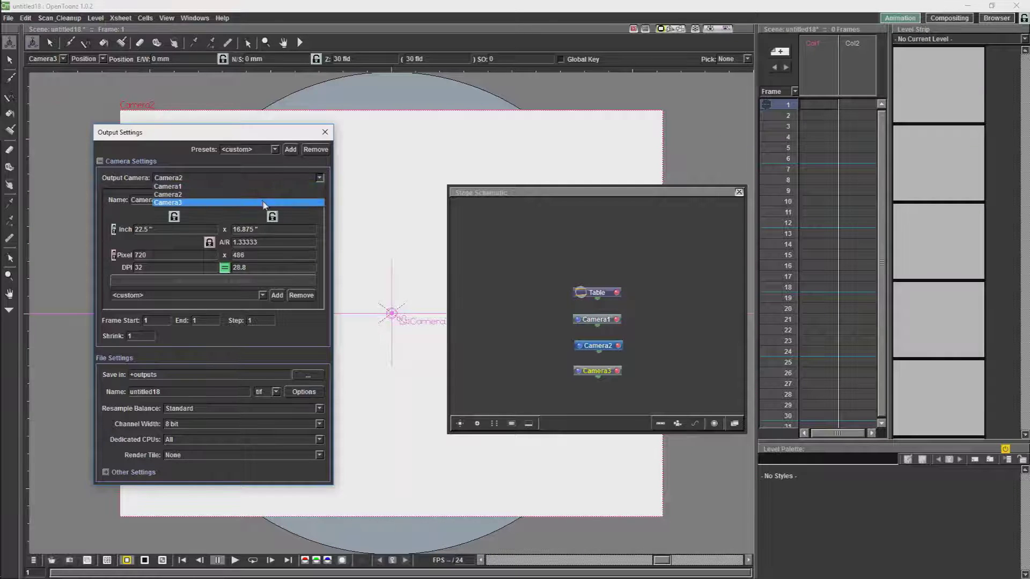
left_click(263, 203)
left_click(269, 178)
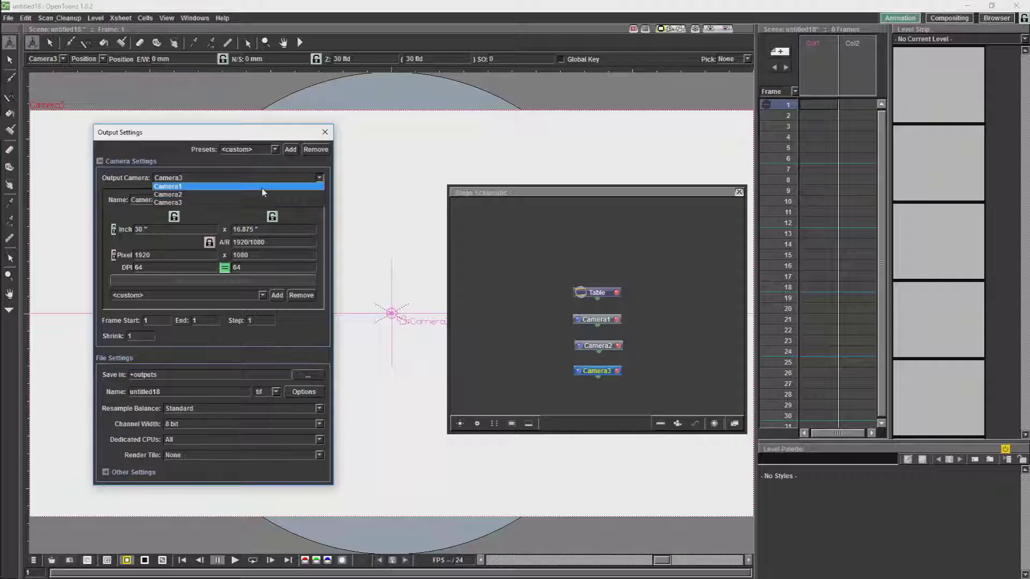
left_click(261, 186)
left_click(592, 321)
Open Camera1's settings (1920x1080, 64 DPI) and move the window over the schematic.
double_click(592, 320)
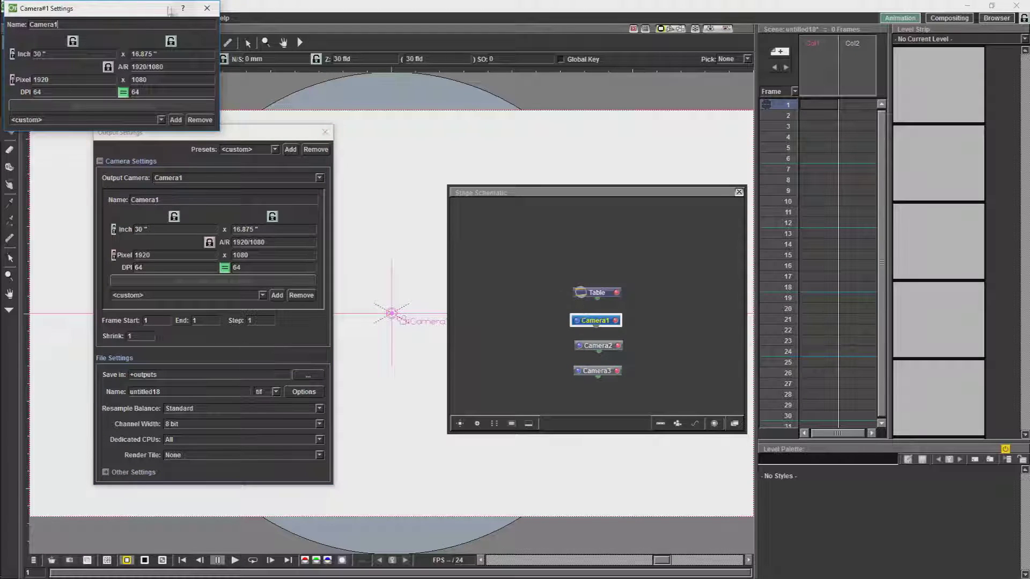
left_click_drag(166, 11, 491, 193)
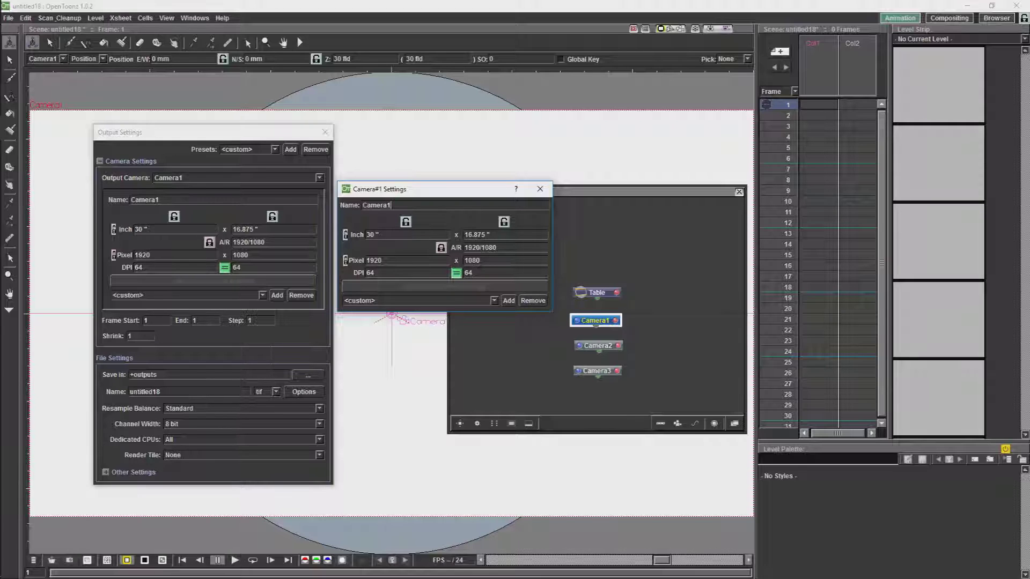
In Preferences > Interface, keep the measurement unit set to mm.
left_click(11, 19)
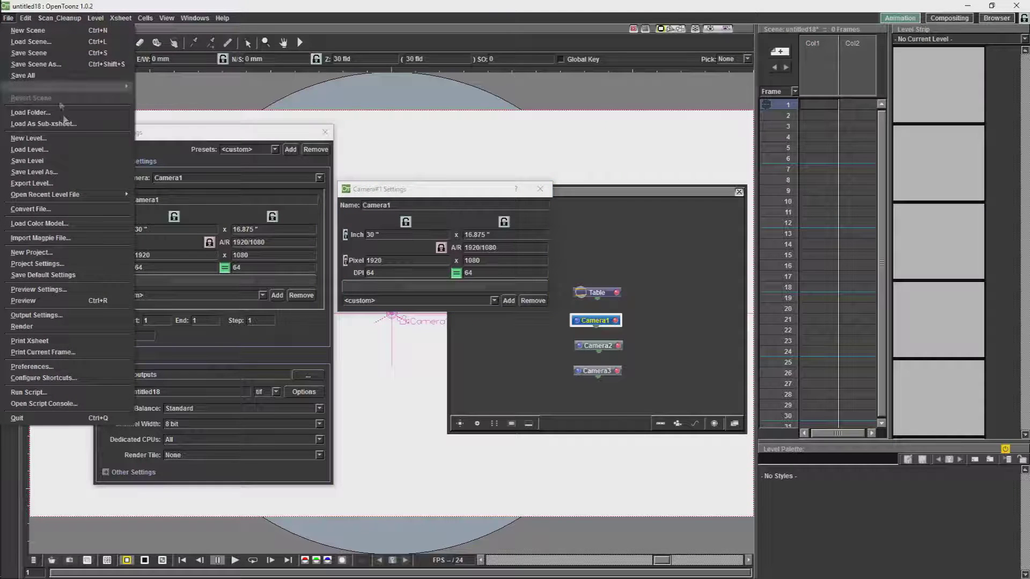
left_click(32, 367)
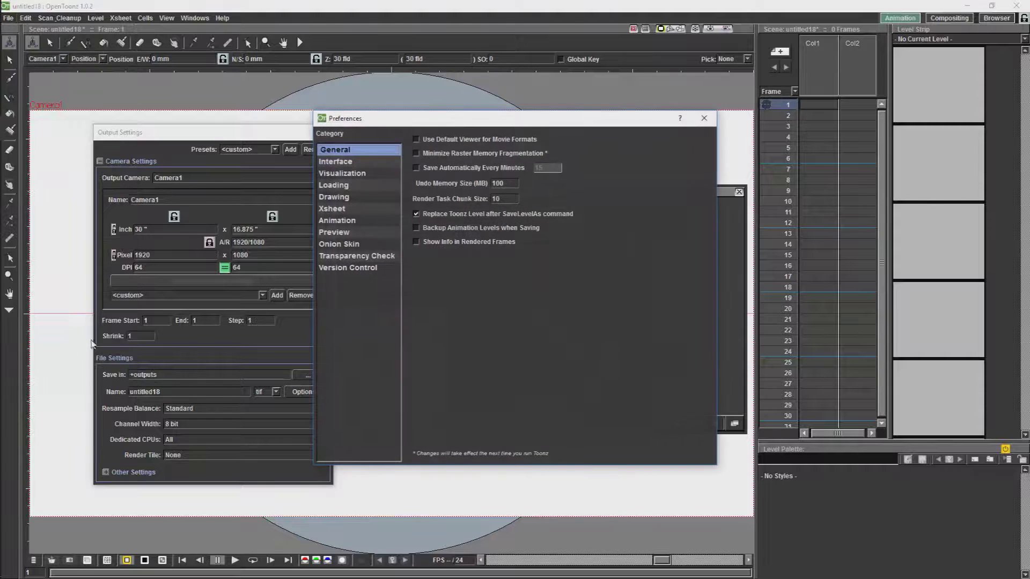
left_click(349, 161)
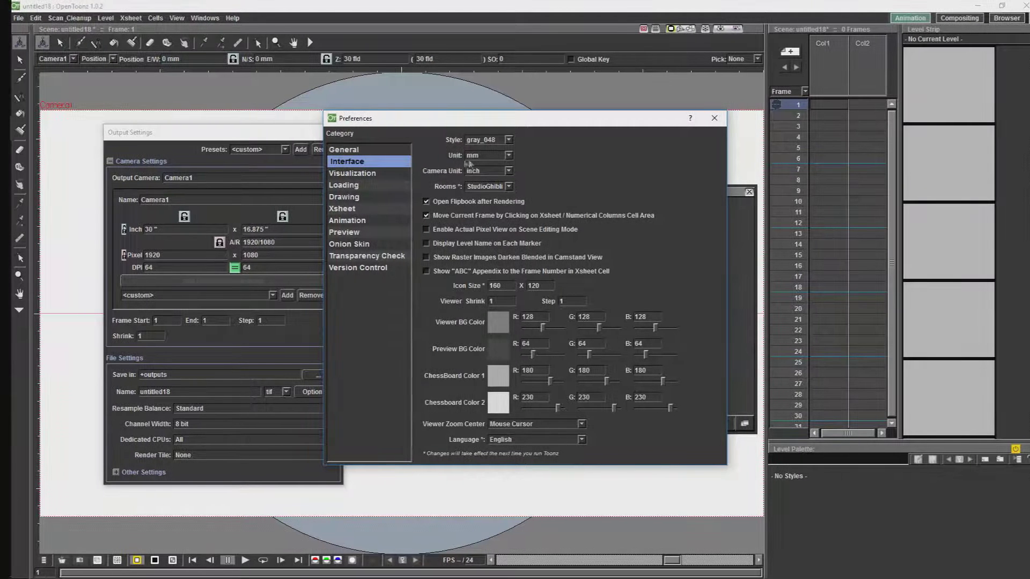
left_click(486, 155)
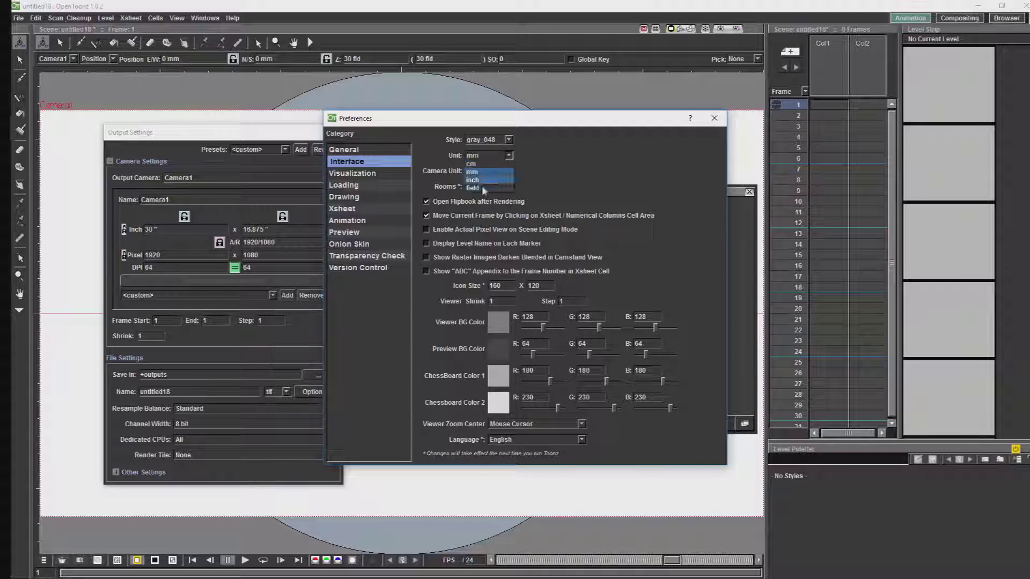
left_click(483, 172)
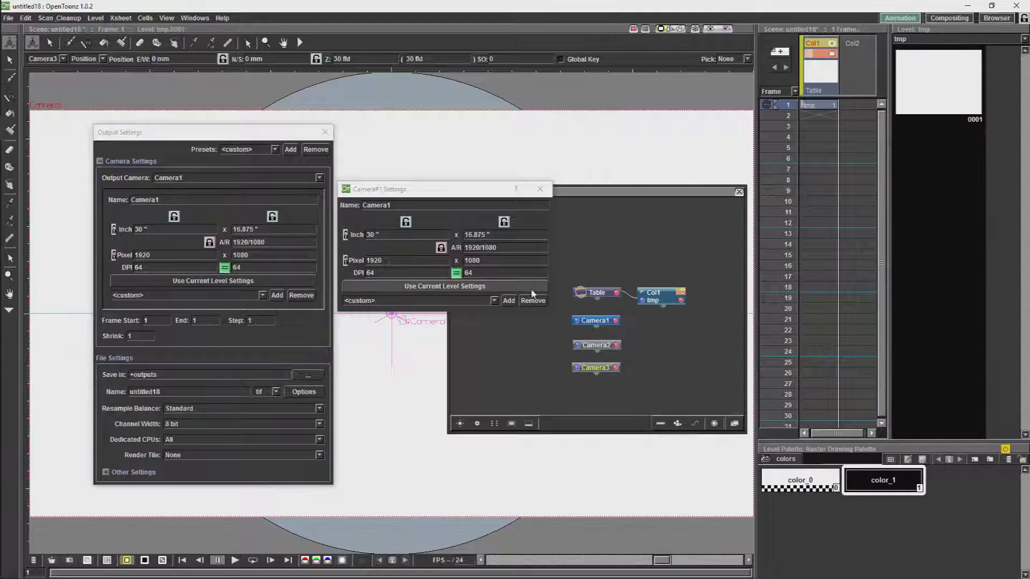
Bring the Stage Schematic forward, open Camera2's settings window, and move it aside.
left_click(490, 289)
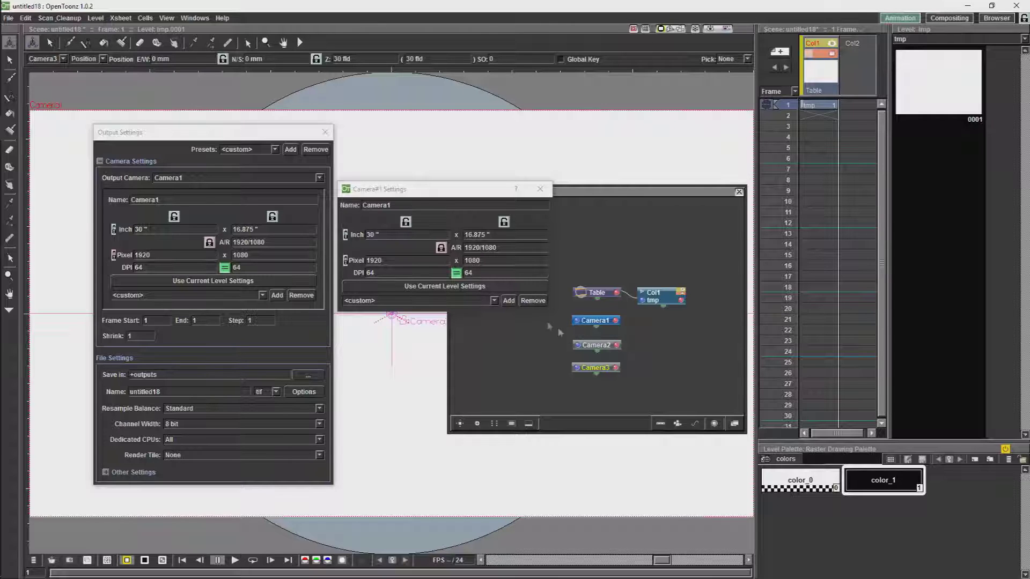
left_click(591, 347)
double_click(591, 347)
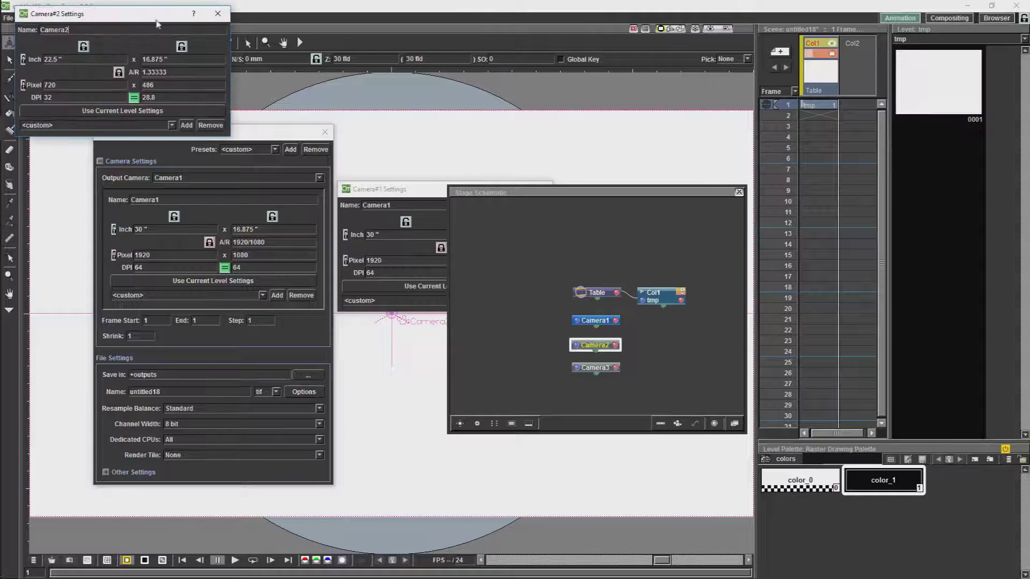
left_click_drag(157, 22, 483, 131)
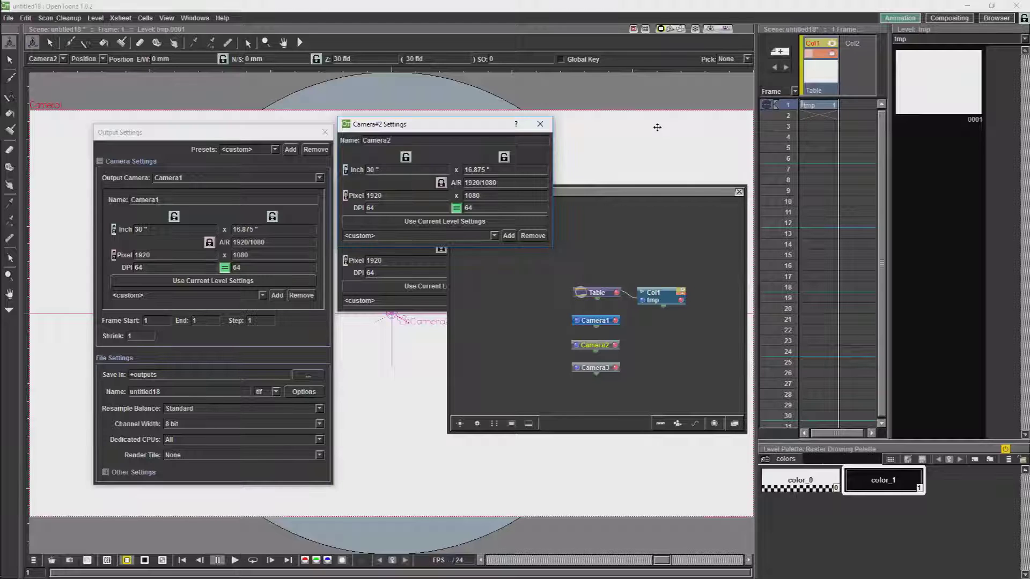
Close Camera2's settings window and handwrite 4/3 and 1:33:1 across the top of the canvas.
left_click(540, 124)
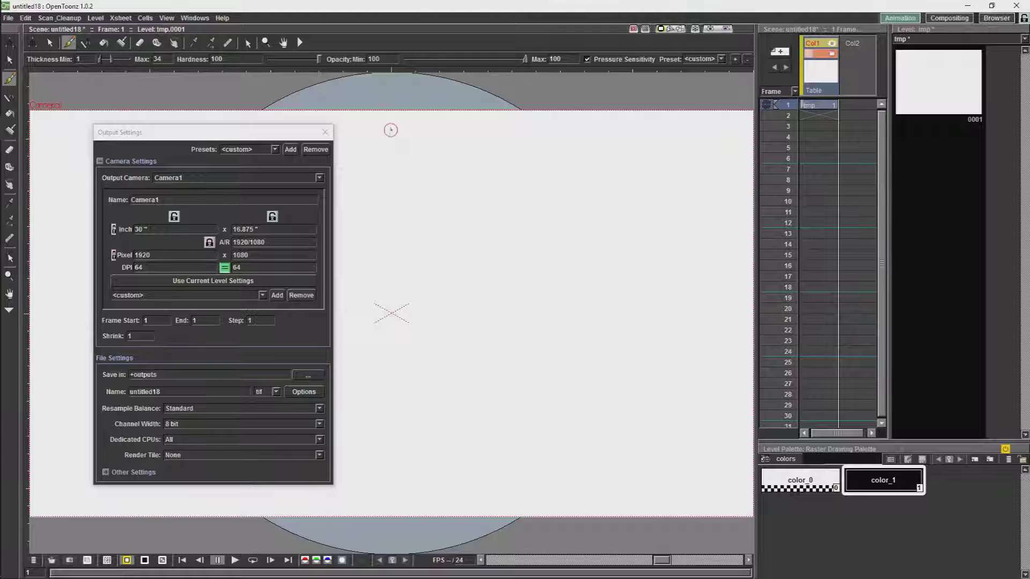
mouse_move(391, 132)
left_mouse_down()
mouse_move(385, 156)
mouse_move(405, 155)
mouse_move(397, 148)
mouse_move(397, 163)
mouse_move(420, 148)
mouse_move(398, 186)
mouse_move(417, 173)
mouse_move(415, 195)
left_mouse_up()
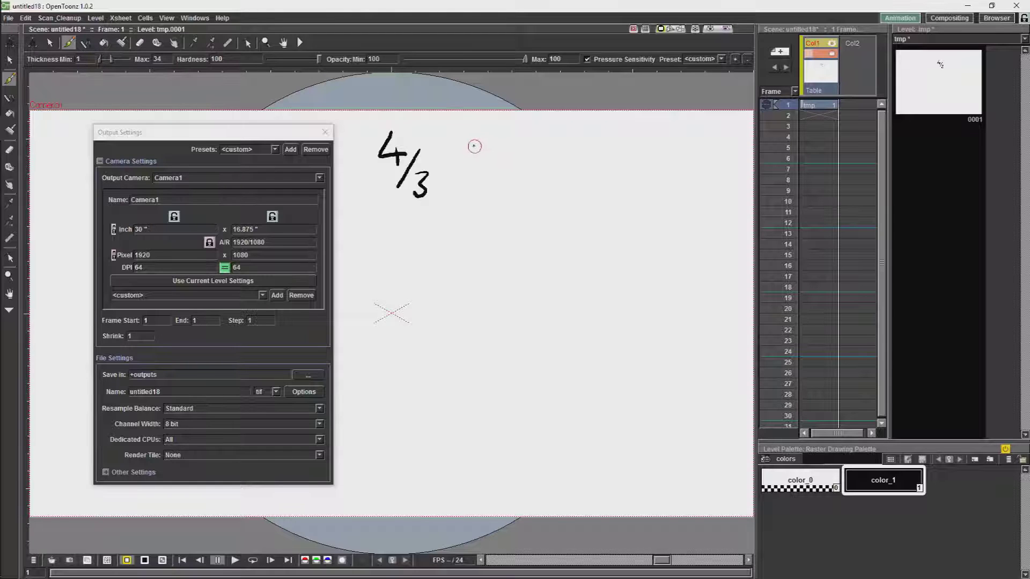
mouse_move(472, 142)
left_mouse_down()
mouse_move(467, 175)
mouse_move(505, 167)
left_mouse_up()
left_click(481, 172)
left_click(484, 151)
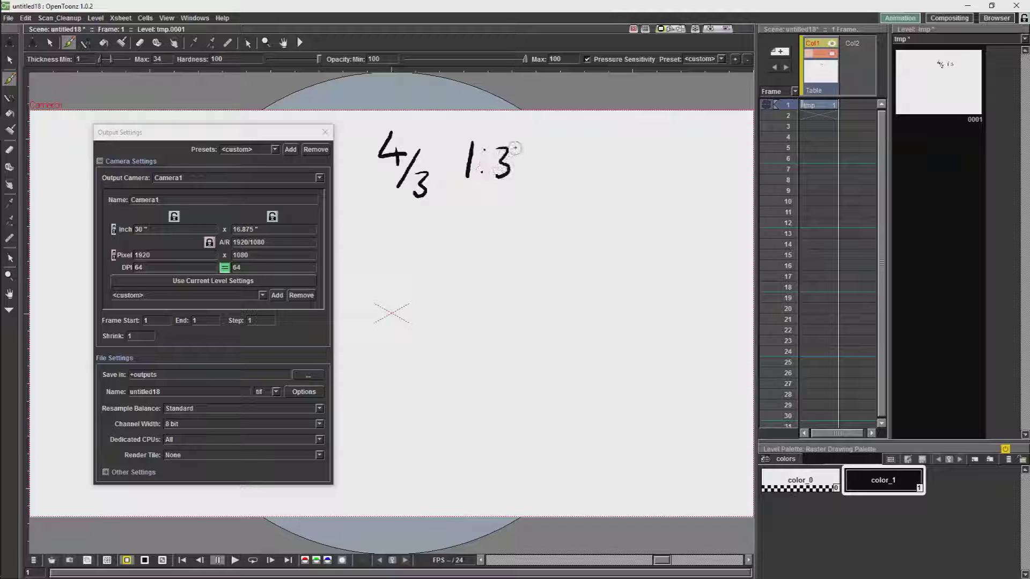
left_click_drag(514, 146, 516, 177)
left_click(538, 154)
left_click(539, 173)
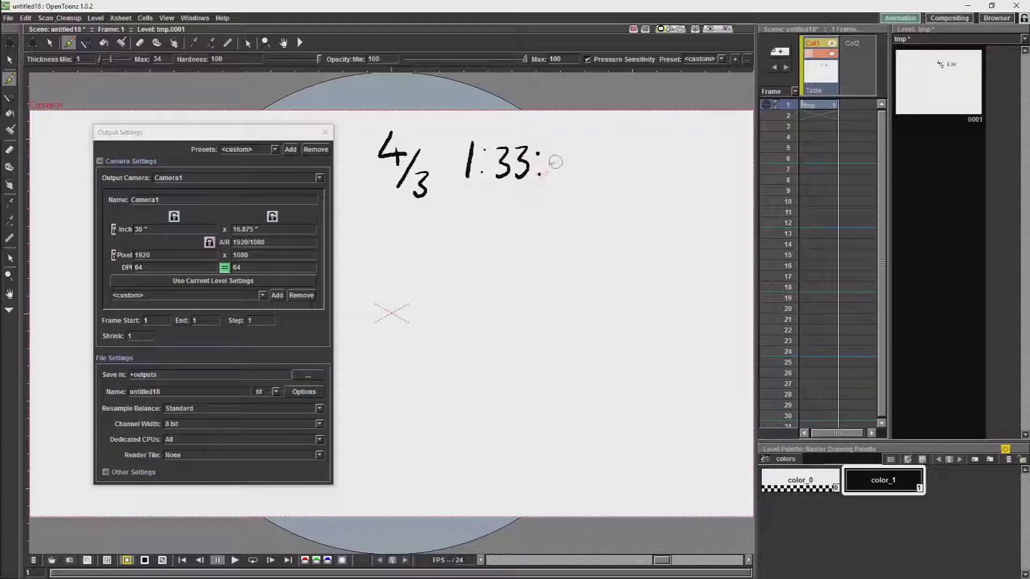
left_click_drag(553, 149, 551, 186)
Handwrite 1.3333... to the right of 1:33:1.
left_click_drag(605, 144, 596, 188)
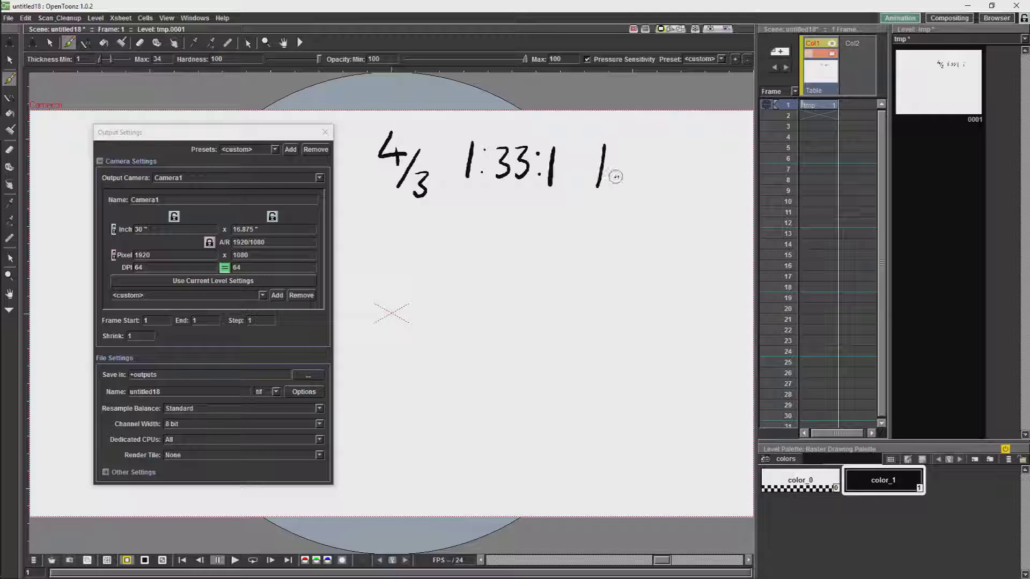
left_click(617, 178)
mouse_move(636, 151)
left_mouse_down()
mouse_move(647, 163)
mouse_move(632, 182)
mouse_move(674, 161)
mouse_move(666, 178)
left_mouse_up()
mouse_move(688, 152)
left_mouse_down()
mouse_move(697, 161)
mouse_move(688, 179)
left_mouse_up()
mouse_move(706, 150)
left_mouse_down()
mouse_move(717, 161)
mouse_move(707, 181)
left_mouse_up()
left_click(731, 178)
left_click(738, 178)
left_click(746, 177)
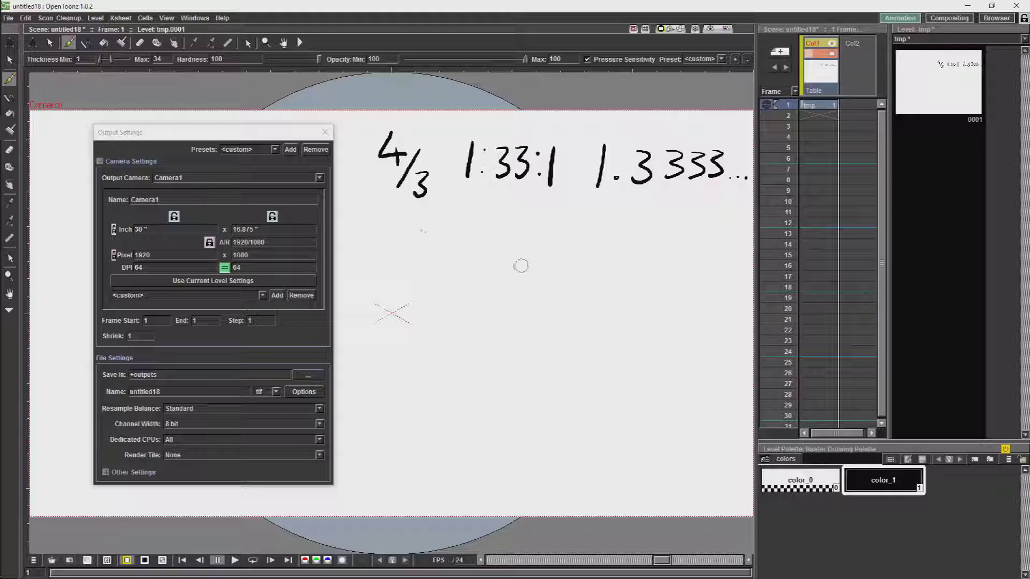
Brush 16/9, 1.77:1 and 1.77777... in a second row beneath the 4:3 notes.
left_click_drag(387, 221, 386, 252)
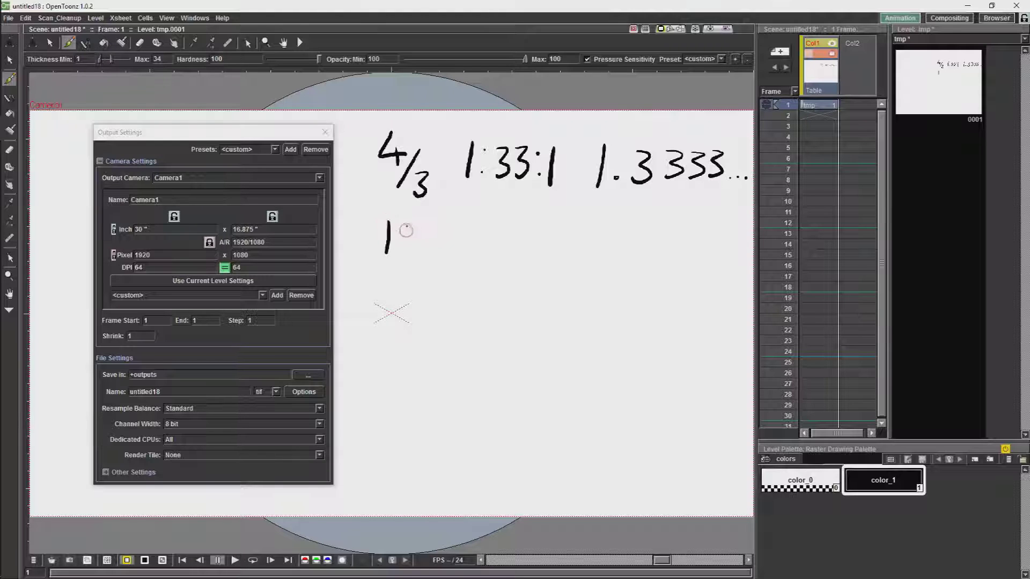
mouse_move(415, 220)
left_mouse_down()
mouse_move(401, 228)
mouse_move(411, 262)
mouse_move(397, 285)
mouse_move(428, 264)
mouse_move(428, 293)
left_mouse_up()
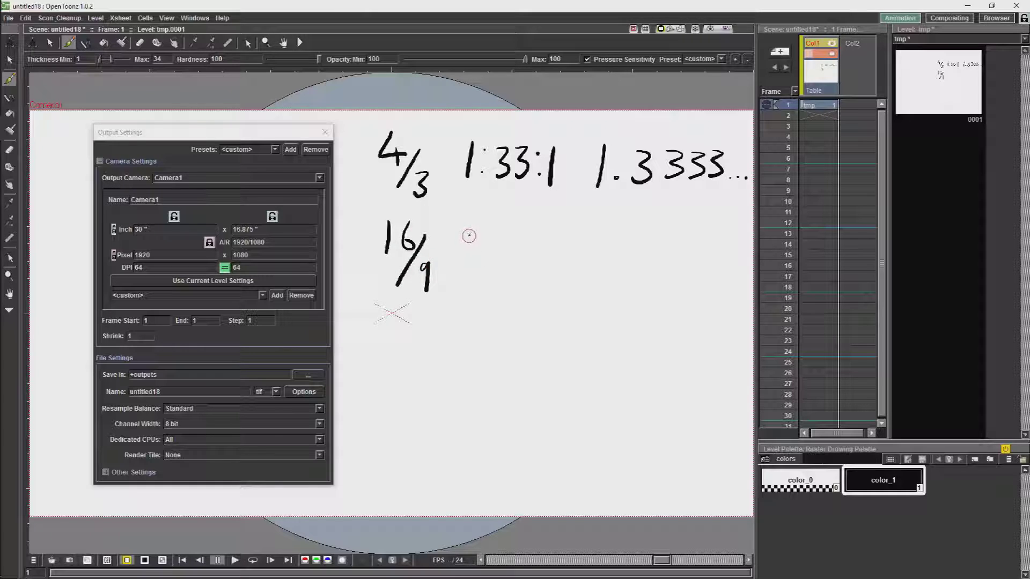
mouse_move(474, 231)
left_mouse_down()
mouse_move(474, 261)
mouse_move(510, 235)
mouse_move(508, 249)
mouse_move(530, 233)
mouse_move(512, 261)
mouse_move(549, 261)
left_mouse_up()
left_click(489, 256)
left_click(540, 236)
left_click(540, 256)
mouse_move(599, 234)
left_mouse_down()
mouse_move(601, 258)
mouse_move(664, 241)
mouse_move(653, 255)
mouse_move(705, 241)
mouse_move(691, 257)
mouse_move(715, 258)
left_mouse_up()
left_click(614, 256)
left_click(726, 257)
left_click(735, 257)
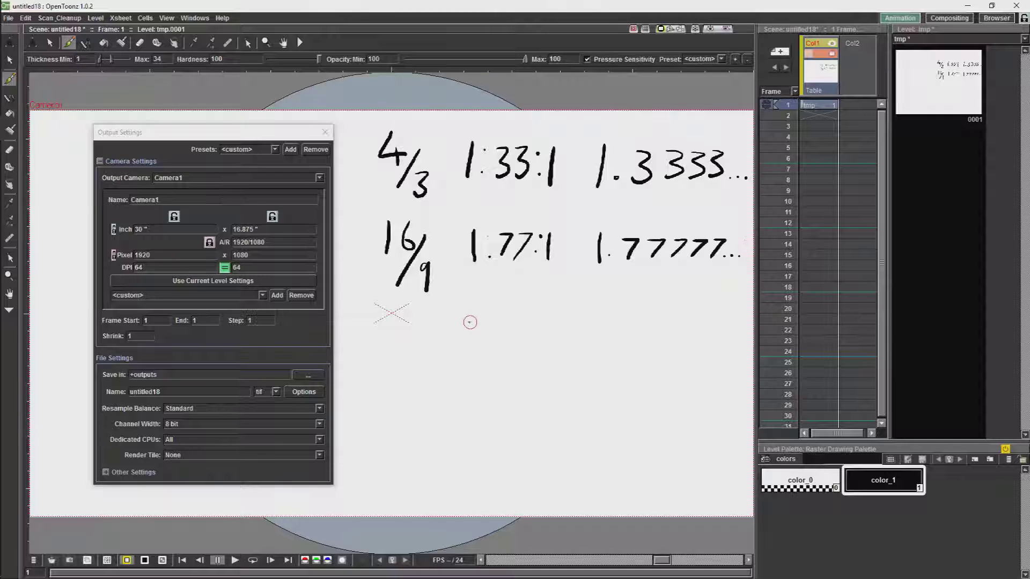
Handwrite the ratio 1:85 on a third line below the 16/9 row.
left_click_drag(474, 316, 474, 352)
left_click(489, 343)
mouse_move(510, 323)
left_mouse_down()
mouse_move(514, 345)
mouse_move(531, 323)
mouse_move(547, 357)
left_mouse_up()
left_click(537, 339)
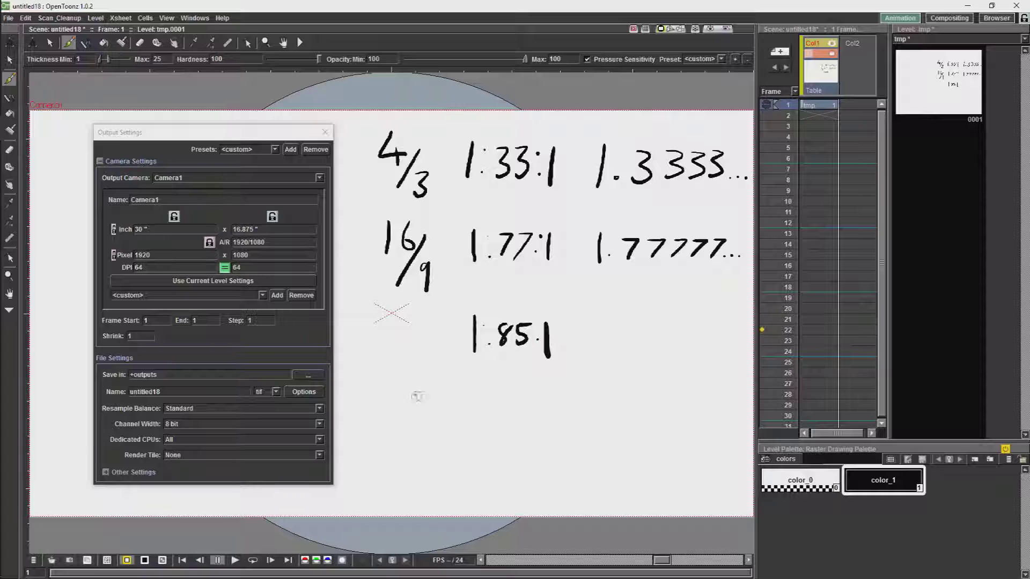
Write 2:35:1 on the next line and begin 2:39:1 to its right.
mouse_move(419, 396)
left_mouse_down()
mouse_move(400, 395)
mouse_move(392, 426)
mouse_move(420, 428)
left_mouse_up()
left_click(426, 400)
left_click(426, 414)
mouse_move(440, 390)
left_mouse_down()
mouse_move(448, 416)
mouse_move(481, 394)
mouse_move(510, 420)
left_mouse_up()
left_click(495, 397)
left_click(496, 411)
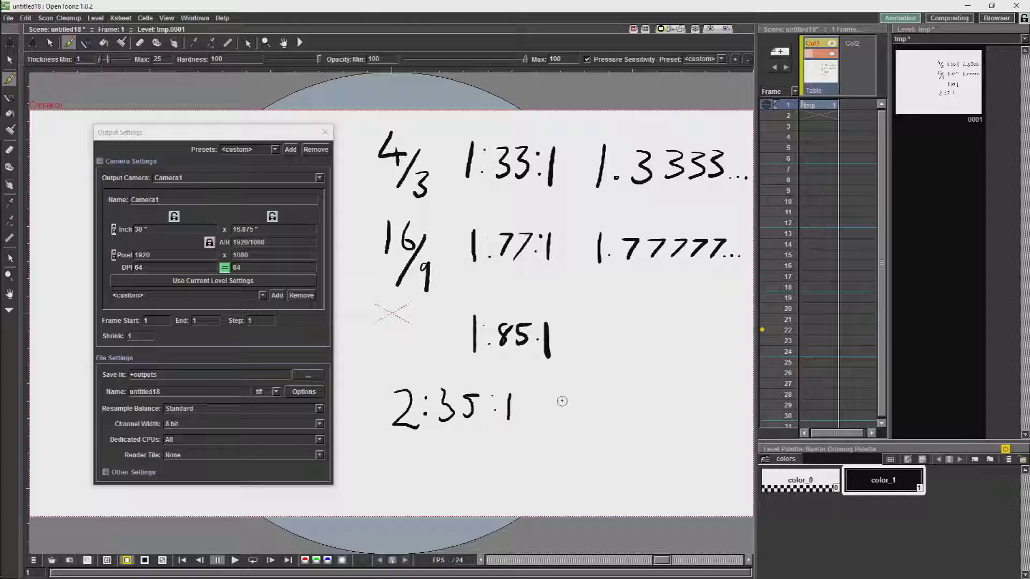
mouse_move(559, 400)
left_mouse_down()
mouse_move(579, 421)
mouse_move(610, 407)
mouse_move(604, 421)
mouse_move(658, 429)
left_mouse_up()
left_click(591, 401)
left_click(590, 414)
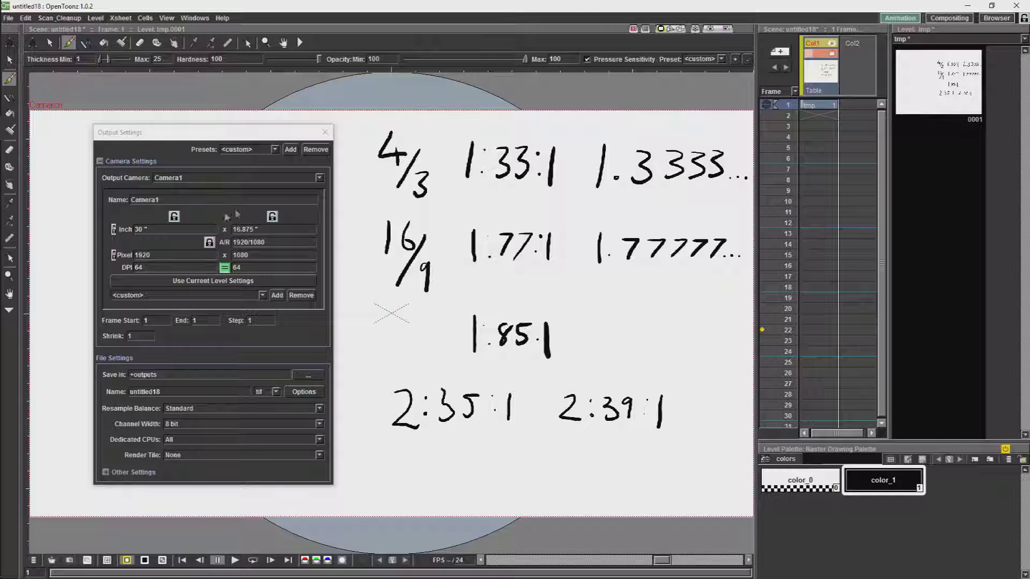
left_click(258, 297)
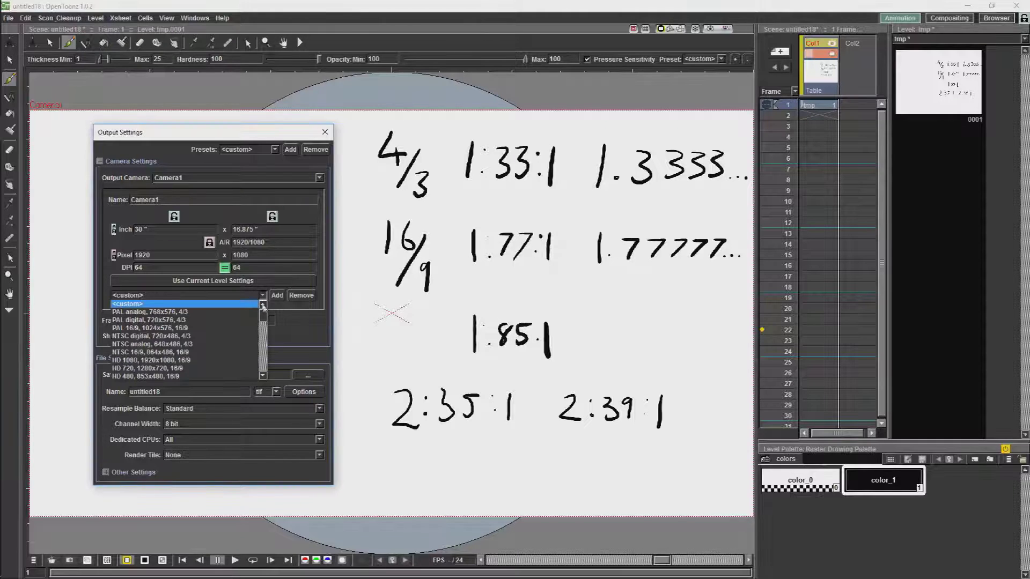
scroll(263, 321, "down", 1)
scroll(263, 321, "up", 1)
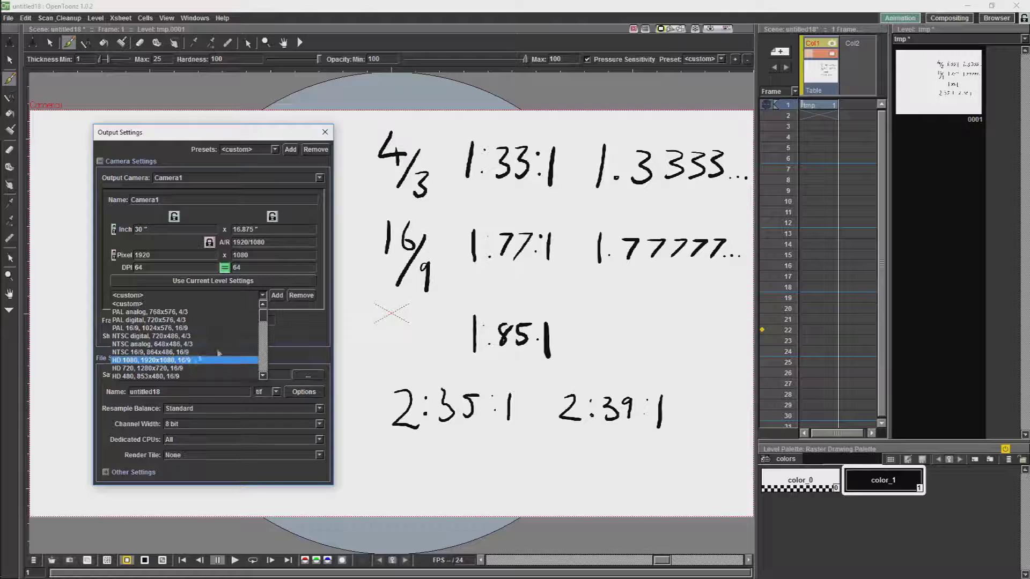
left_click_drag(262, 322, 257, 360)
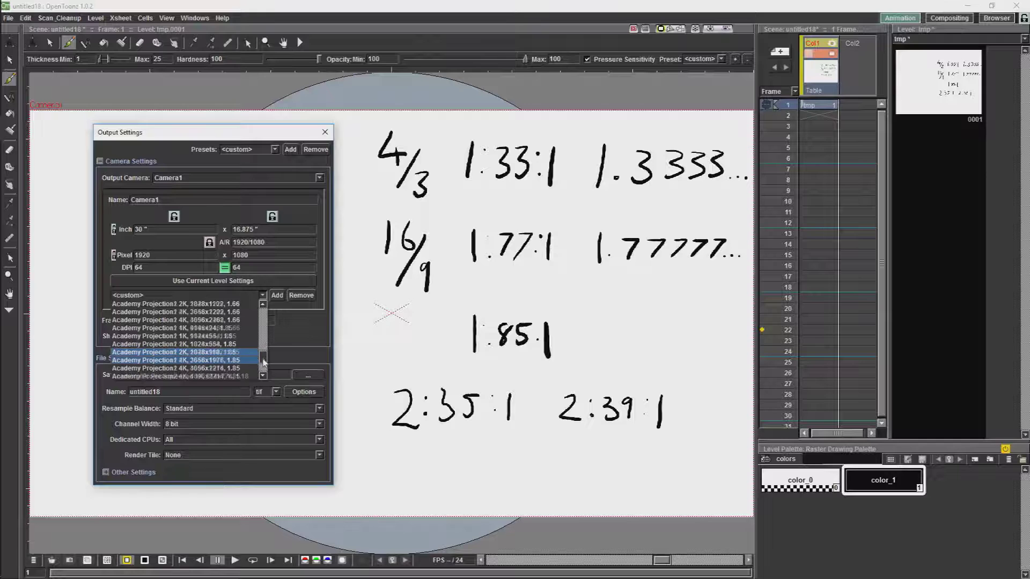
scroll(264, 364, "down", 2)
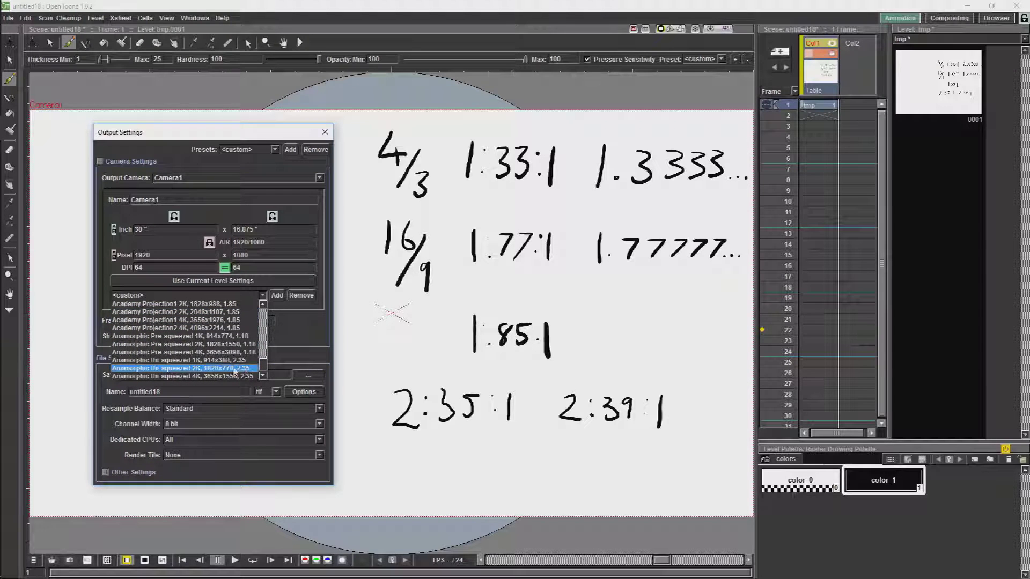
left_click(975, 527)
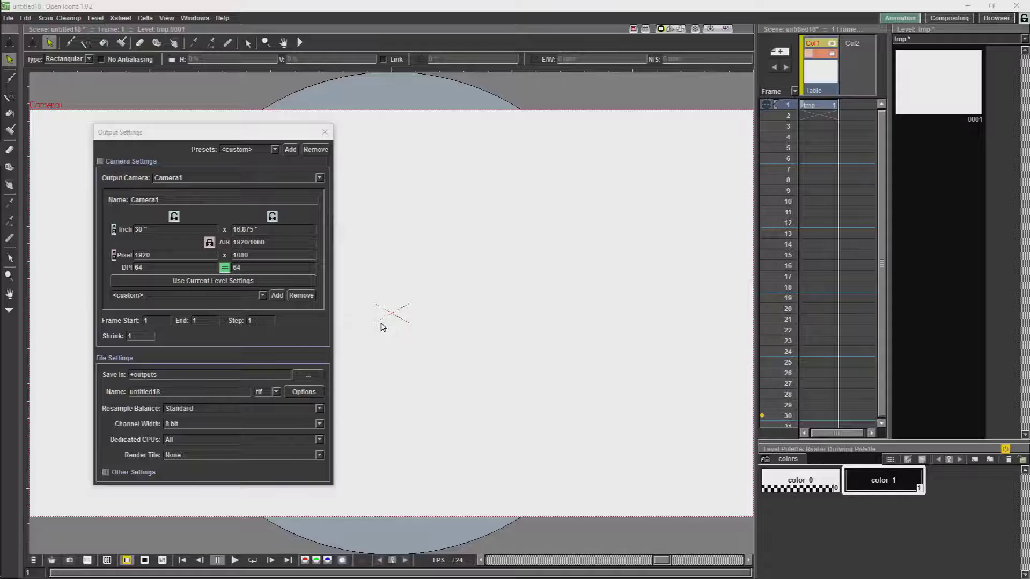
Create a new scene and set Camera1 to 4096 pixels wide with a 4096/2160 aspect ratio.
key("ctrl+n")
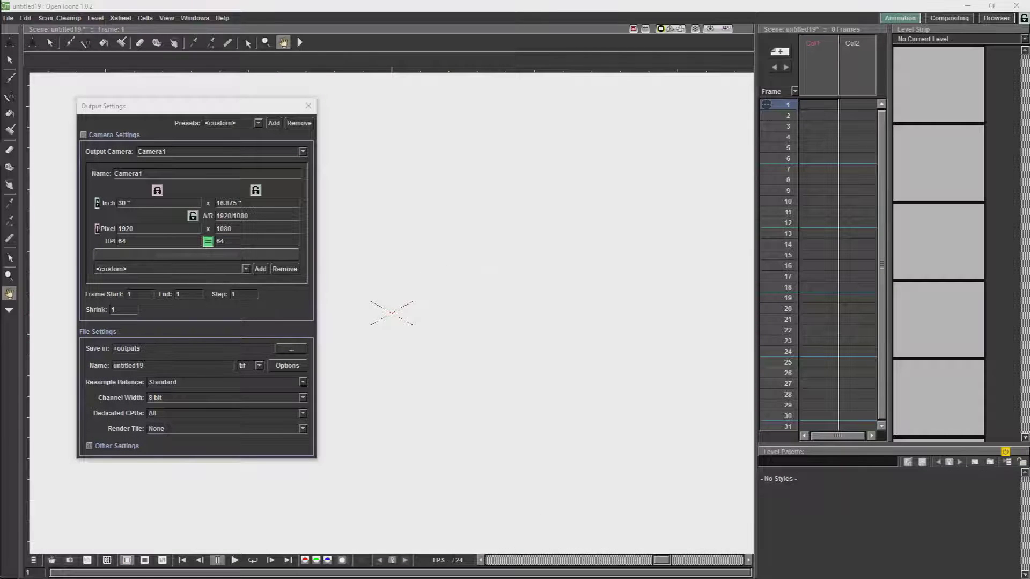
left_click_drag(136, 228, 100, 229)
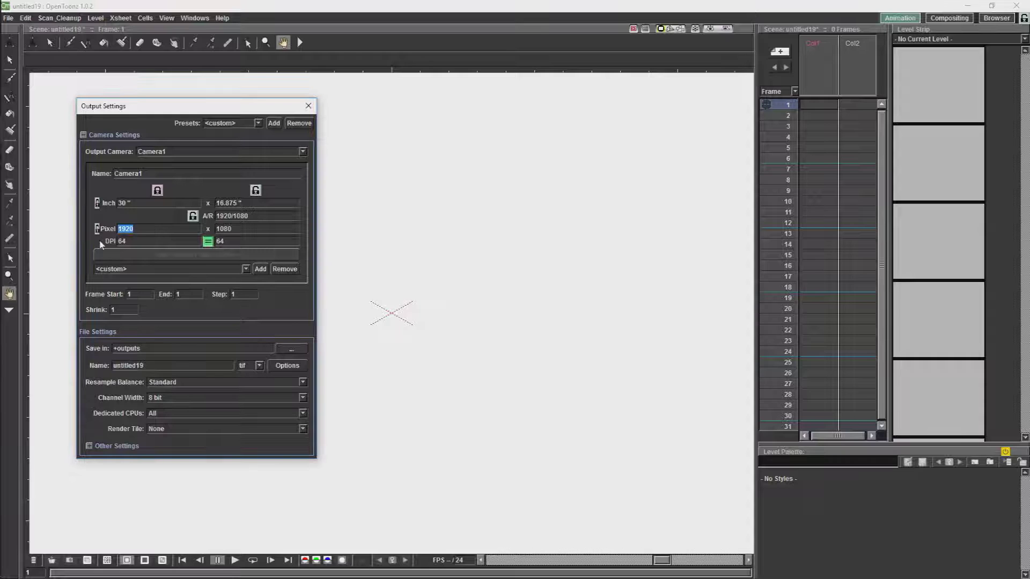
type("4096")
key("Return")
left_click_drag(248, 216, 237, 215)
key("BackSpace")
type("16")
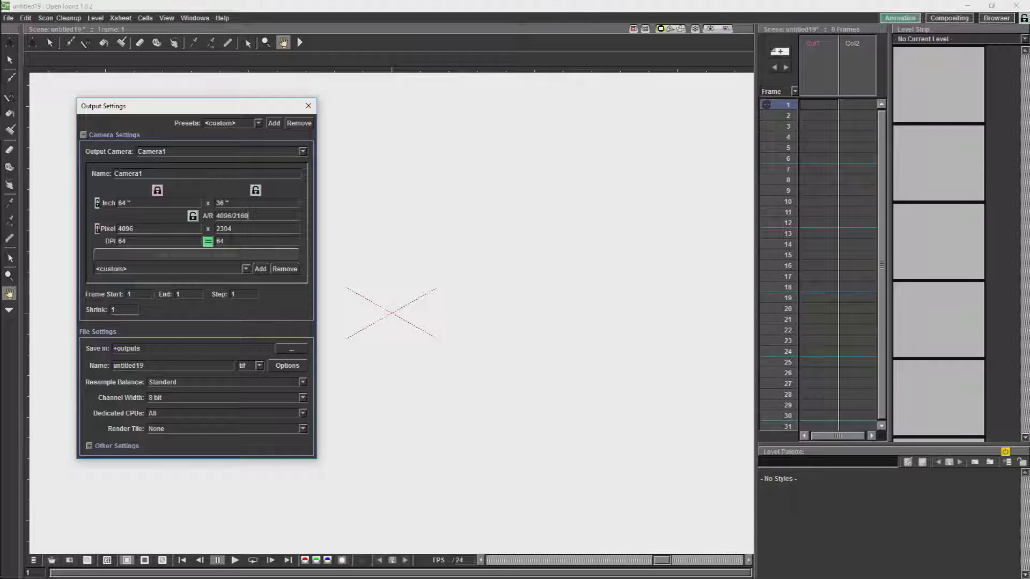
type("0")
key("Return")
left_click(469, 181)
scroll(445, 212, "down", 5)
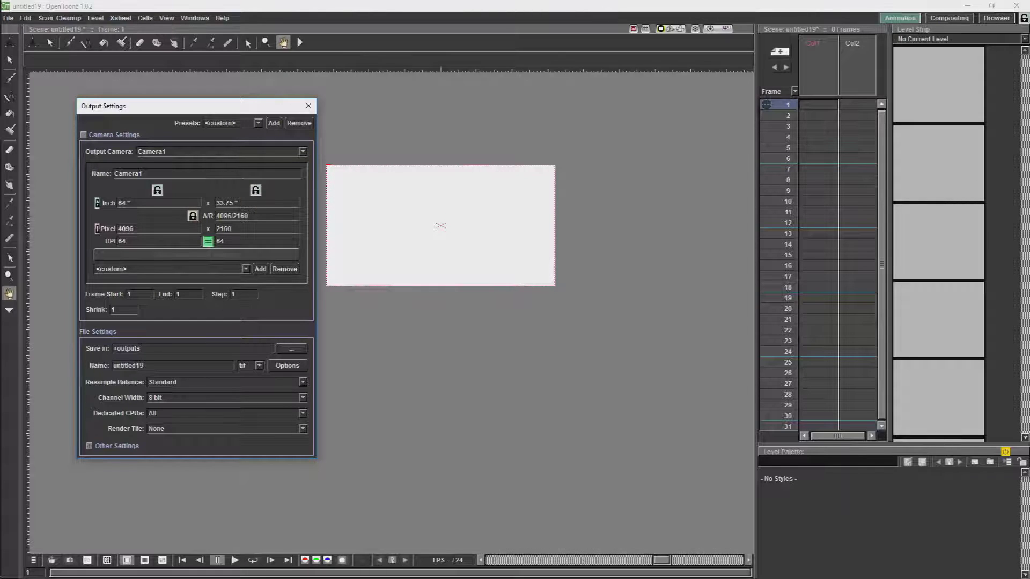
Set the camera DPI to 256, making the frame 16 × 8.4375 inches, and recentre the view.
left_click(118, 240)
type("256")
key("Return")
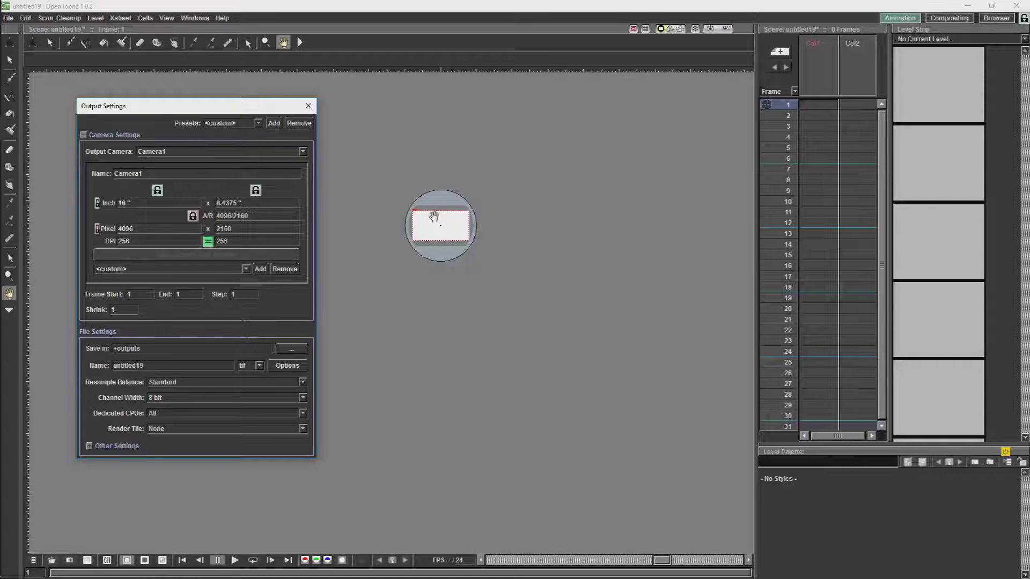
scroll(436, 220, "up", 5)
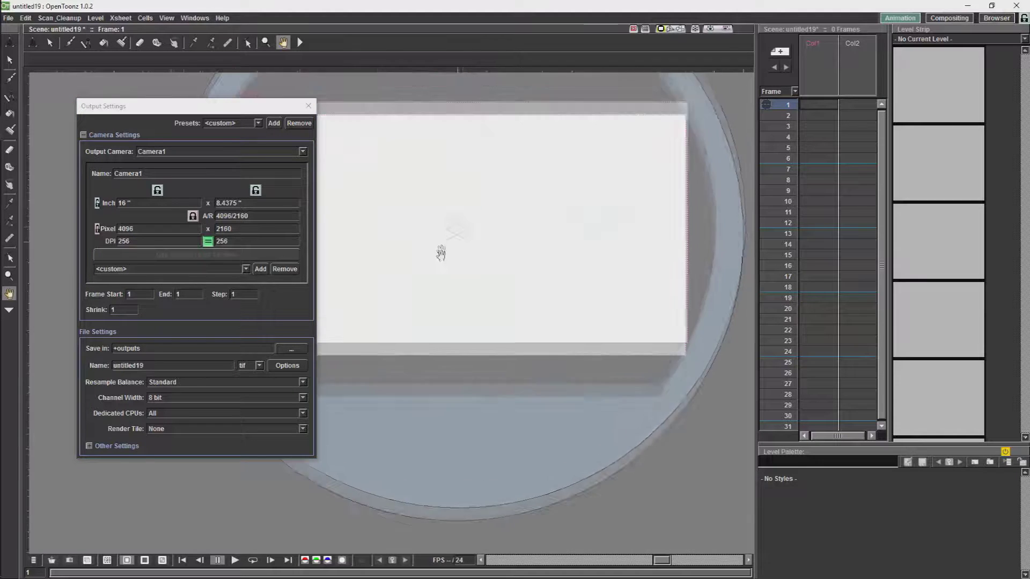
left_click_drag(439, 260, 466, 324)
mouse_move(451, 280)
left_mouse_down()
mouse_move(477, 280)
mouse_move(448, 295)
left_mouse_up()
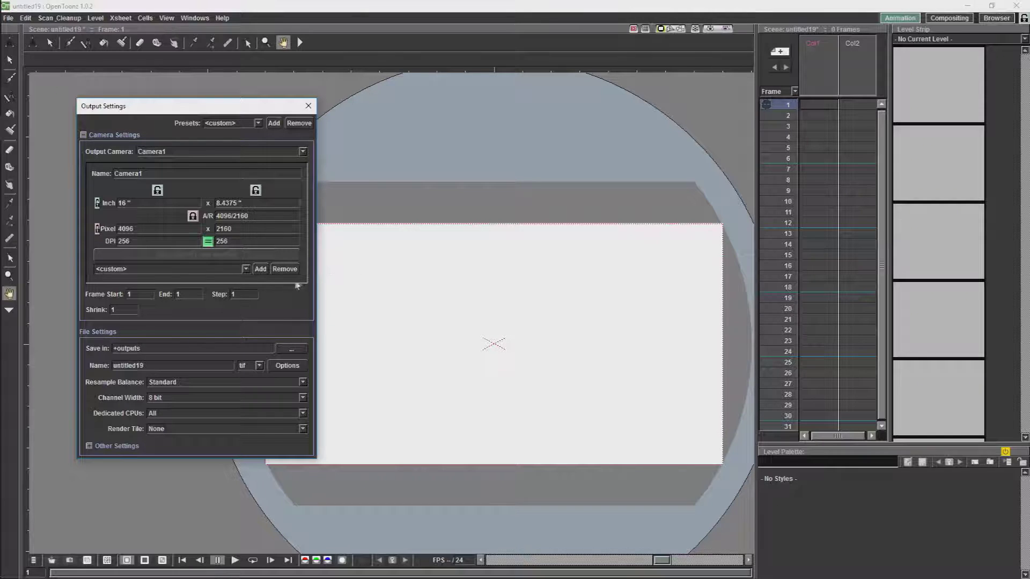
Save the current camera size as a preset named DCI_4k and find it in the preset list.
left_click(261, 269)
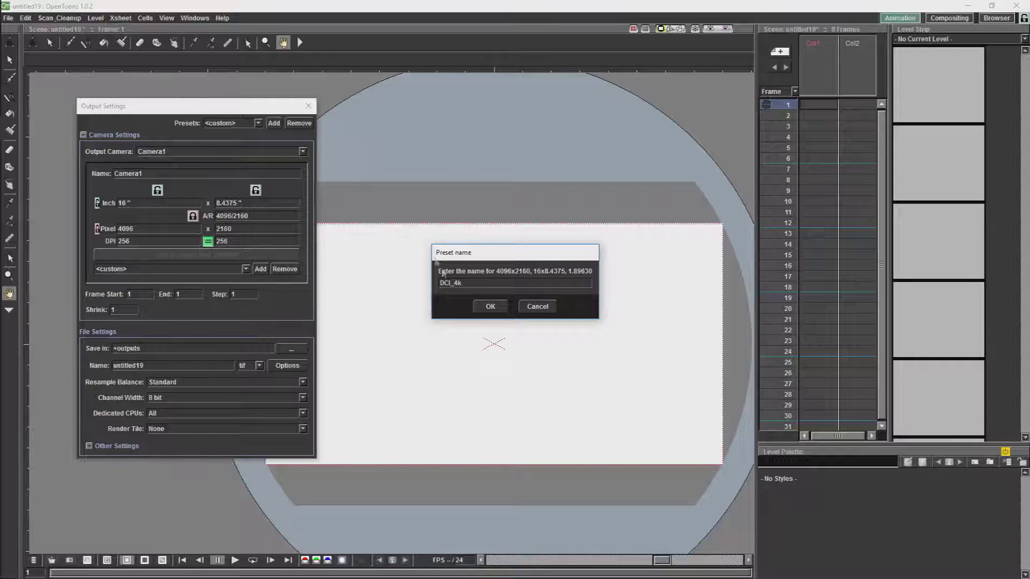
left_click(477, 309)
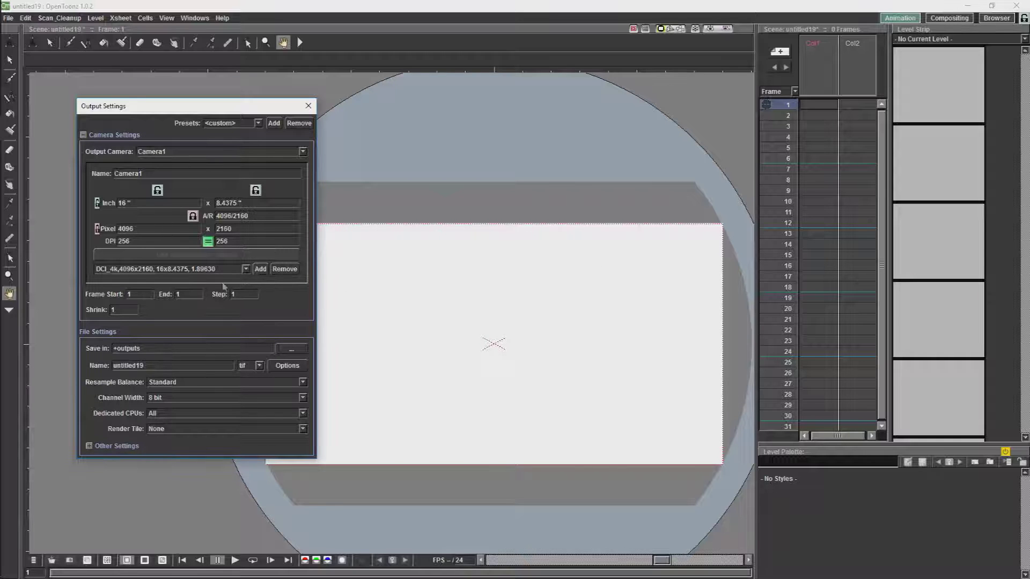
left_click(244, 268)
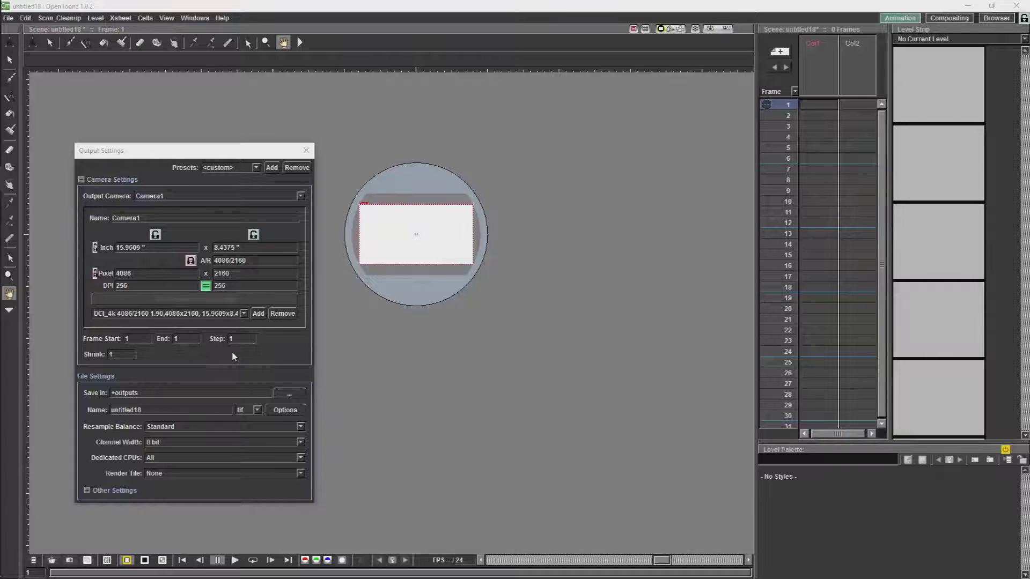
Frame the camera area and draw several freehand scribble strokes with the brush.
scroll(470, 228, "up", 5)
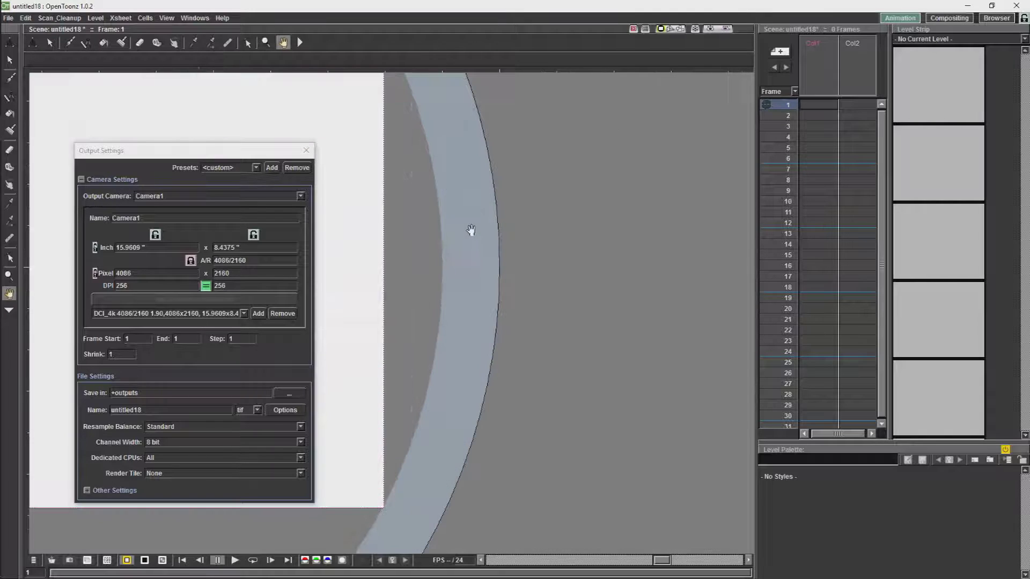
left_click_drag(460, 236, 755, 242)
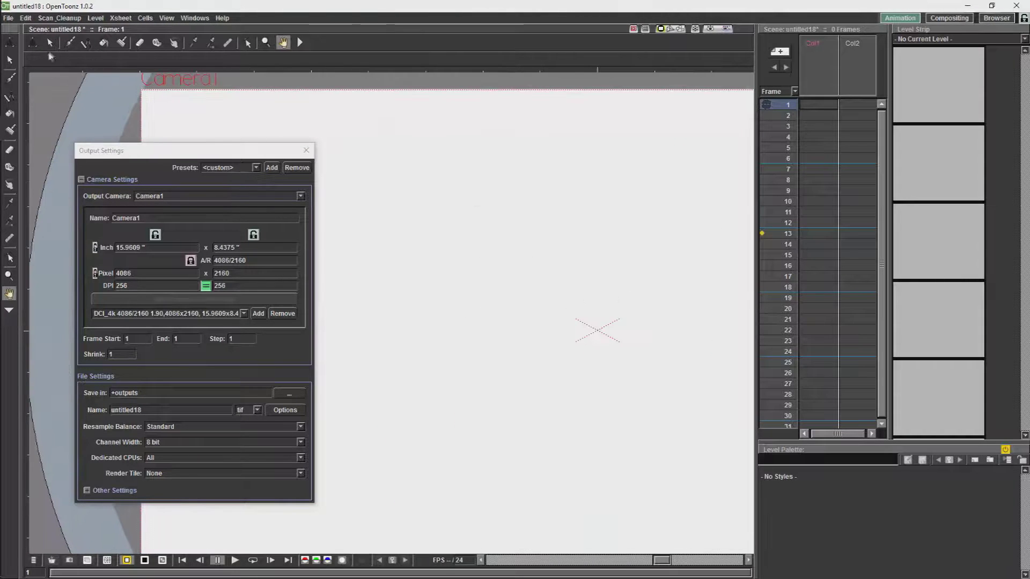
left_click(10, 79)
left_click_drag(553, 184, 422, 425)
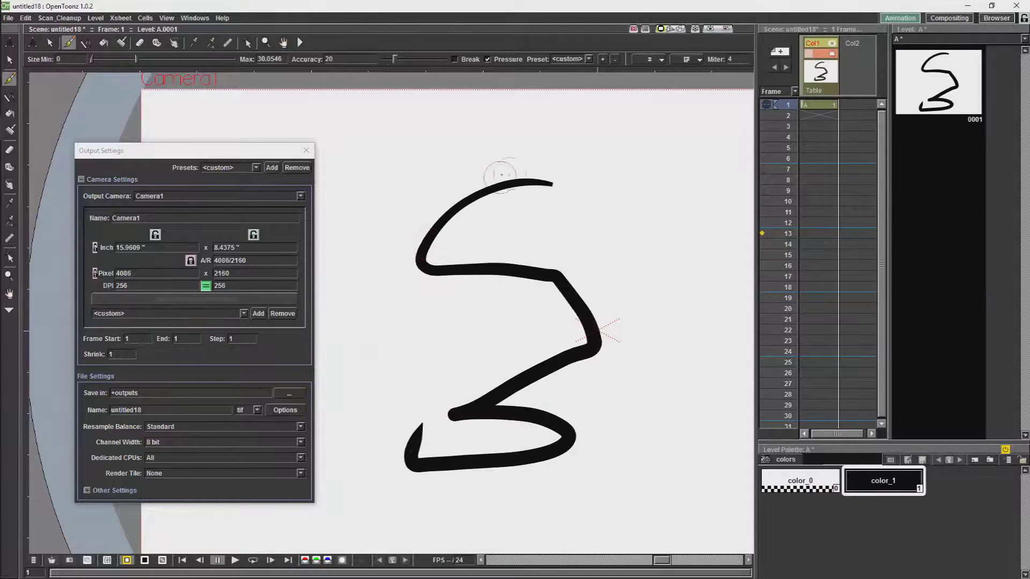
scroll(500, 178, "down", 3)
left_click_drag(655, 177, 633, 297)
left_click_drag(456, 226, 627, 204)
left_click_drag(472, 266, 545, 271)
Render the scene and enlarge the Flipbook to inspect the 4086×2160 result.
left_click(8, 19)
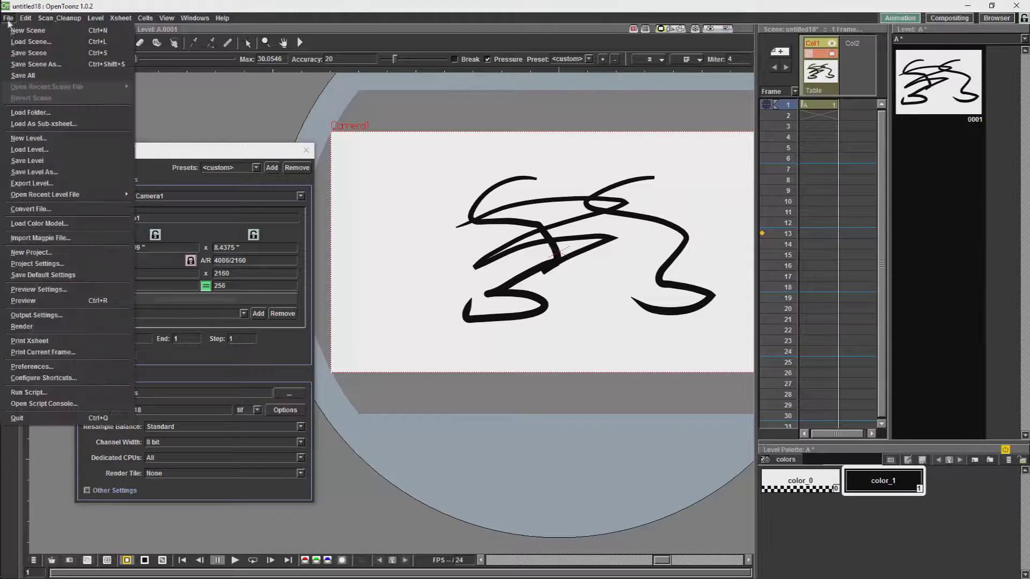
left_click(67, 326)
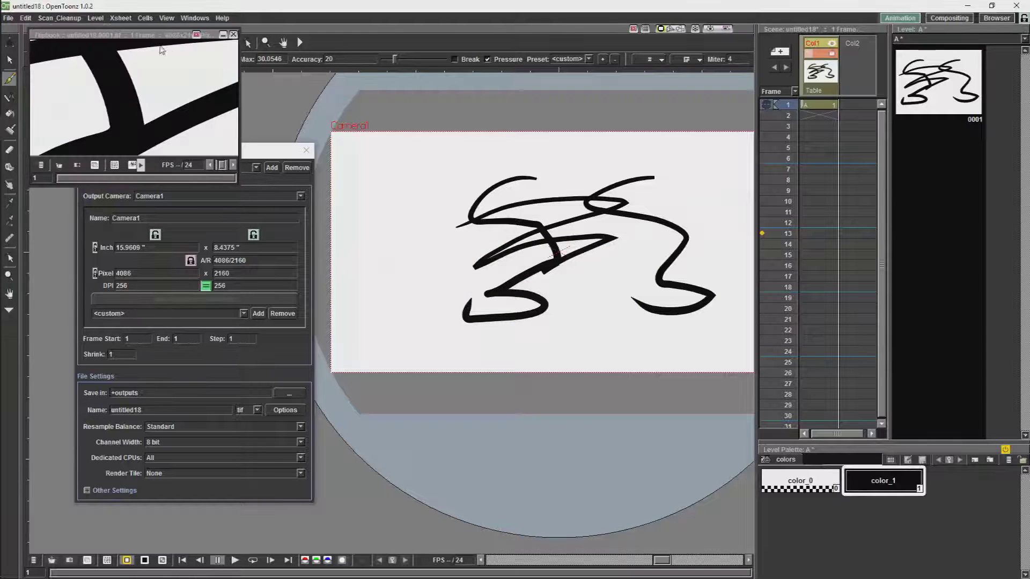
left_click_drag(175, 49, 562, 288)
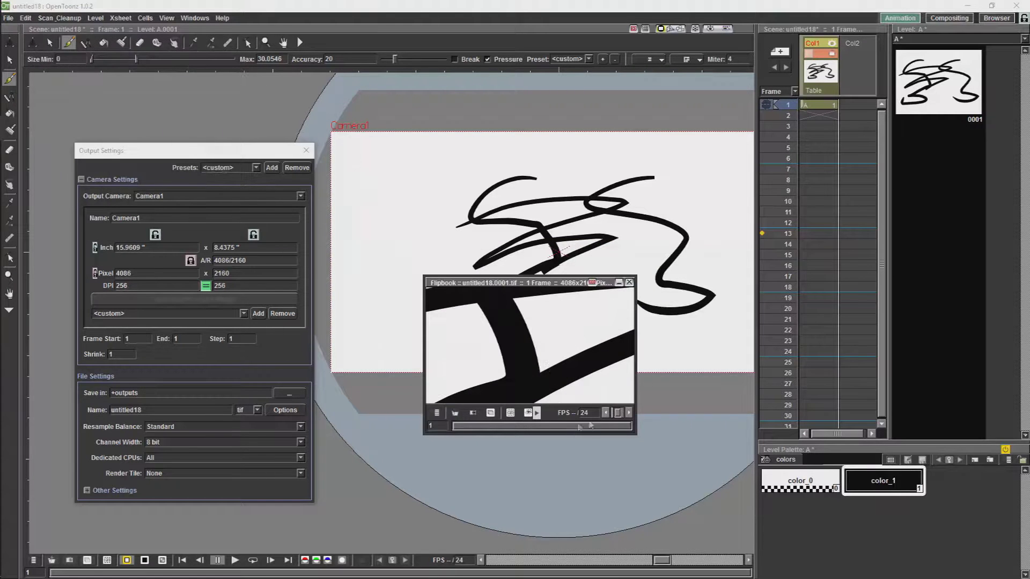
left_click_drag(637, 436, 907, 547)
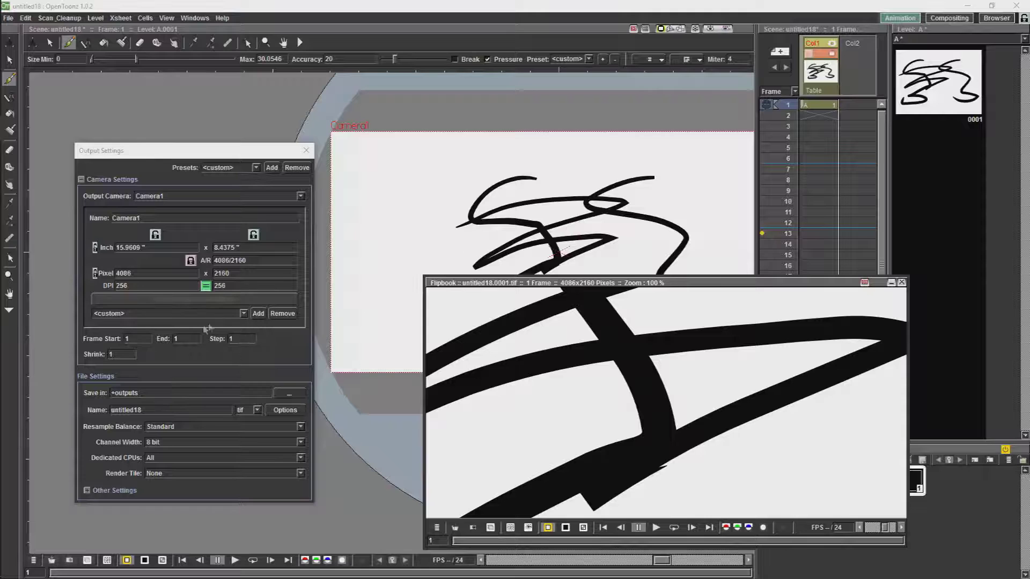
Set Shrink to 50, render, and view the 82×44-pixel result in a resized Flipbook.
left_click(112, 354)
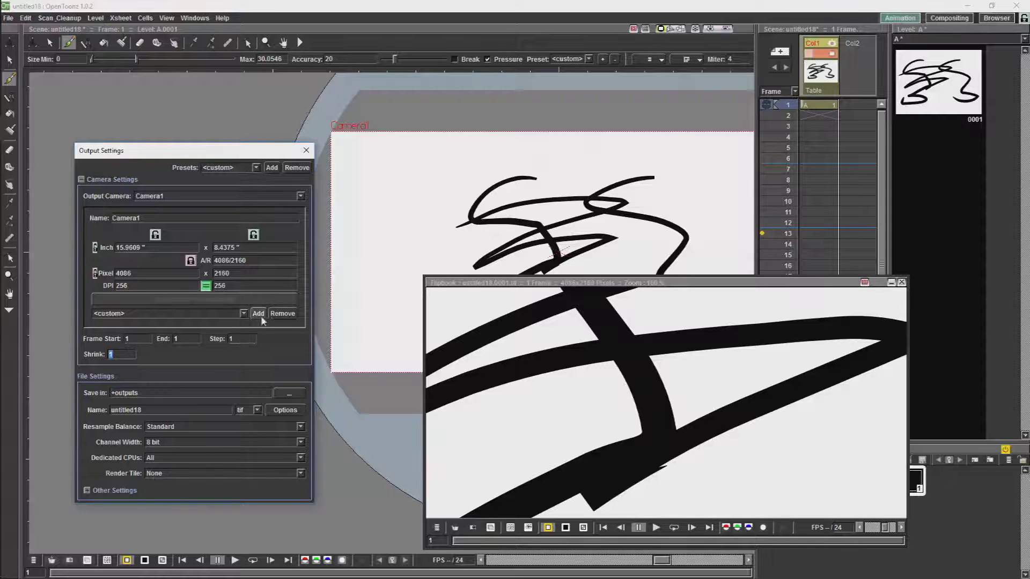
type("50")
left_click(9, 17)
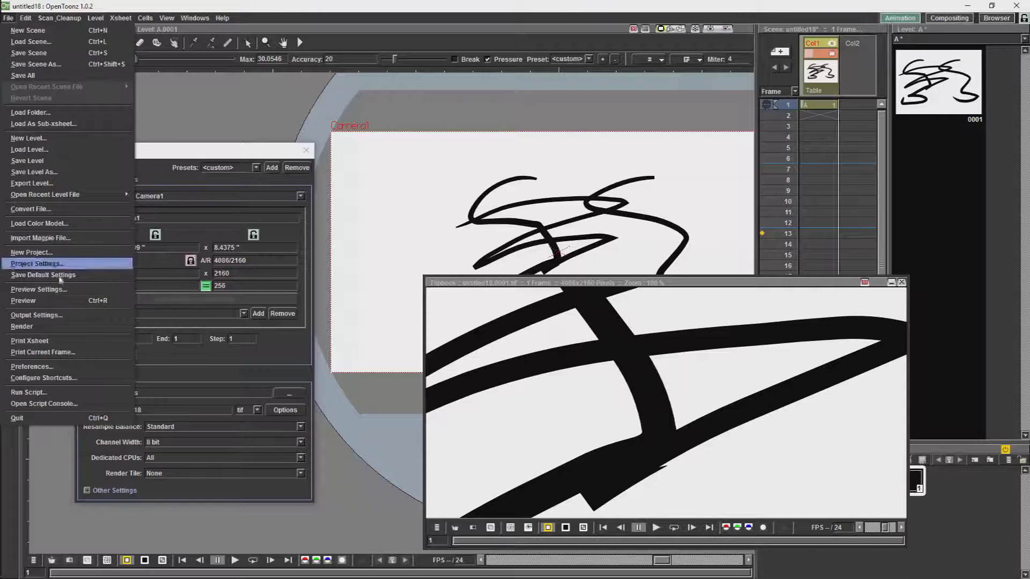
left_click(55, 326)
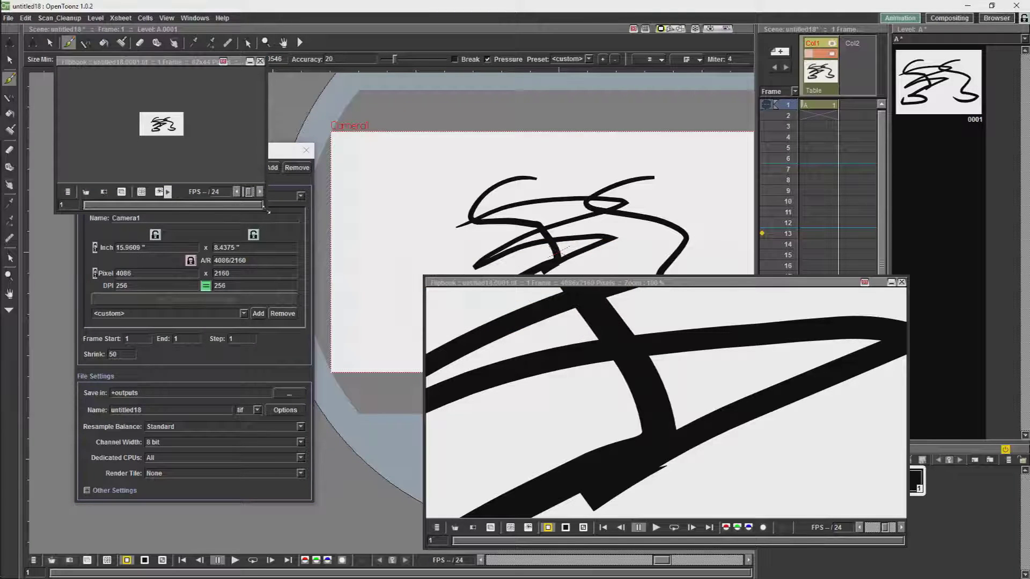
left_click_drag(267, 211, 747, 416)
left_click_drag(464, 65, 740, 227)
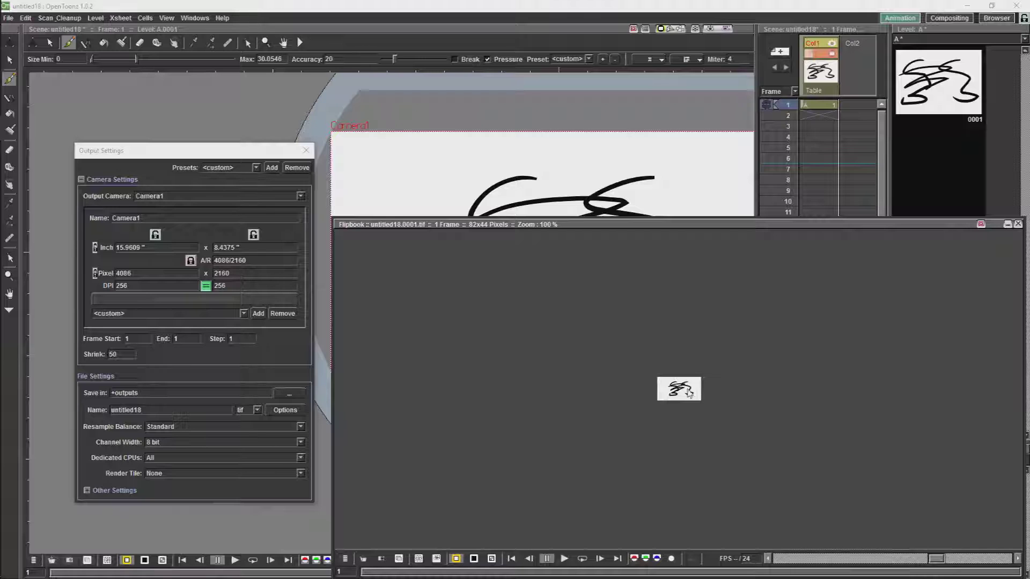
left_click_drag(704, 229, 707, 334)
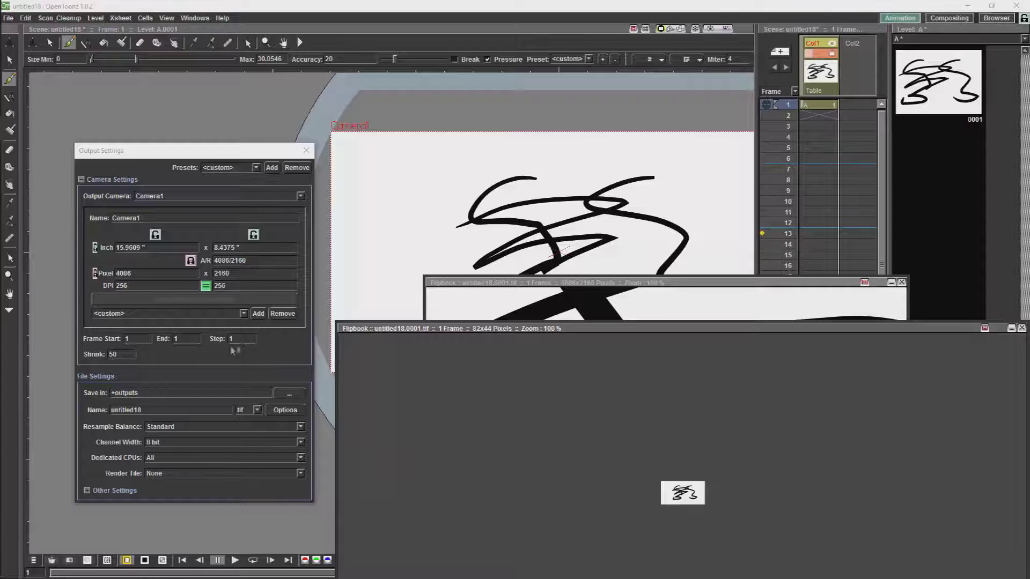
Return to the empty 1920×1080 scene with Shrink 1, cancelling the New Project dialog.
left_click(127, 354)
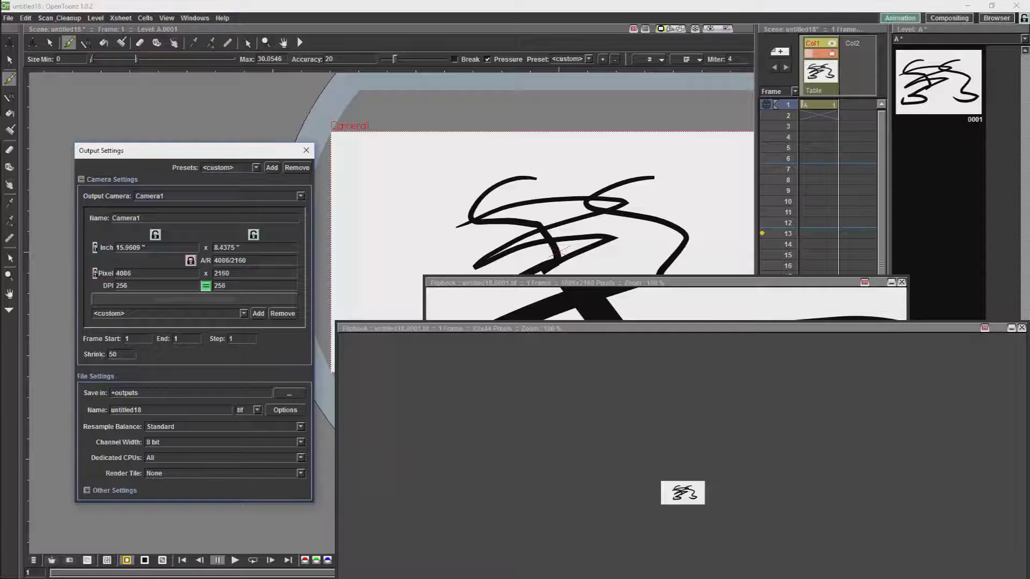
double_click(113, 354)
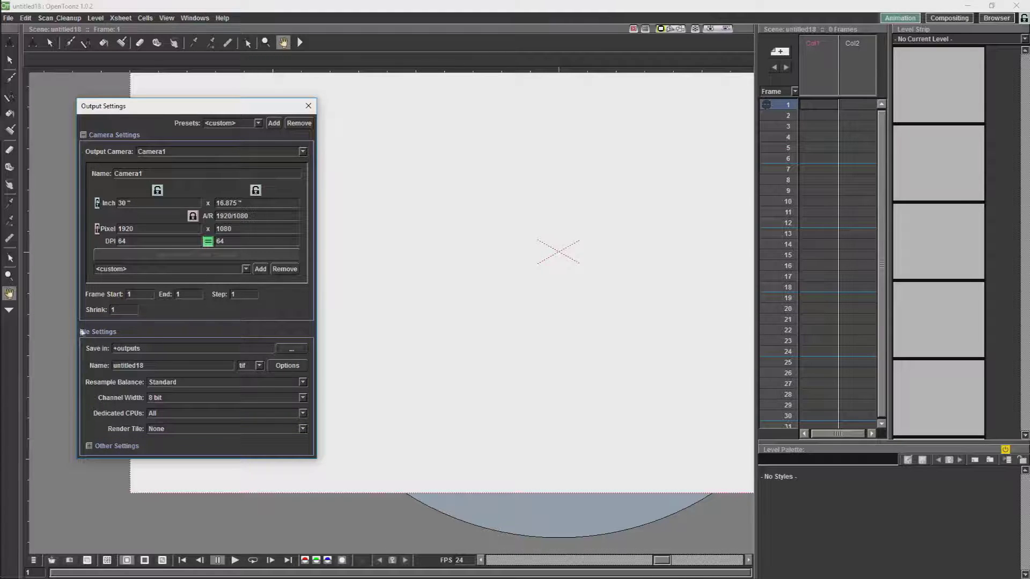
left_click(8, 18)
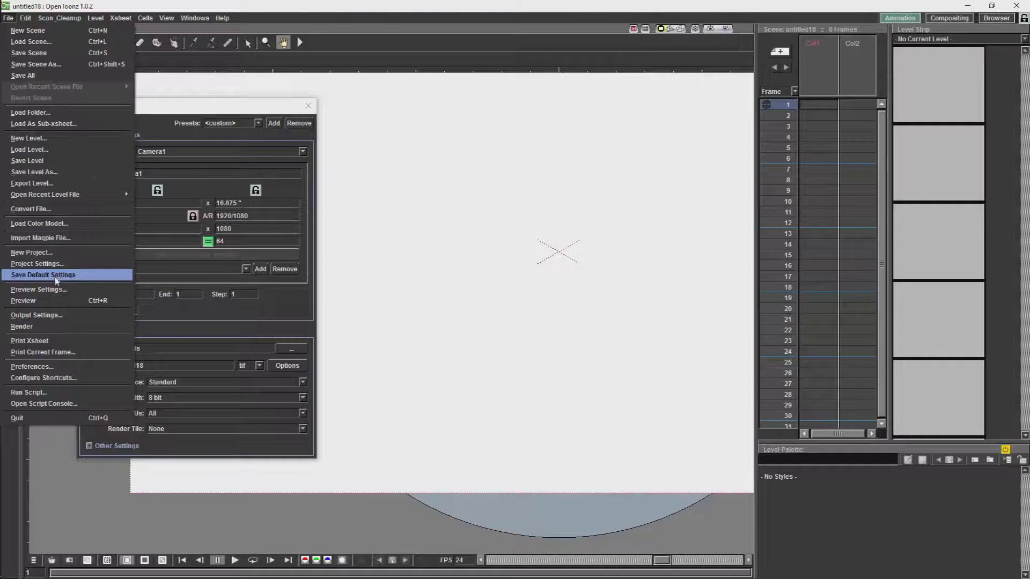
left_click(52, 252)
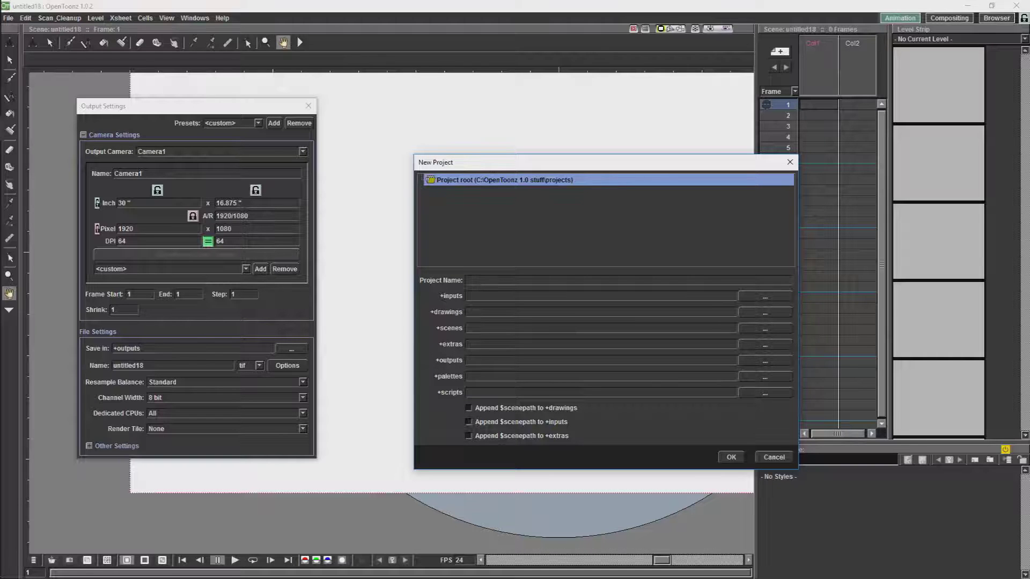
left_click(789, 162)
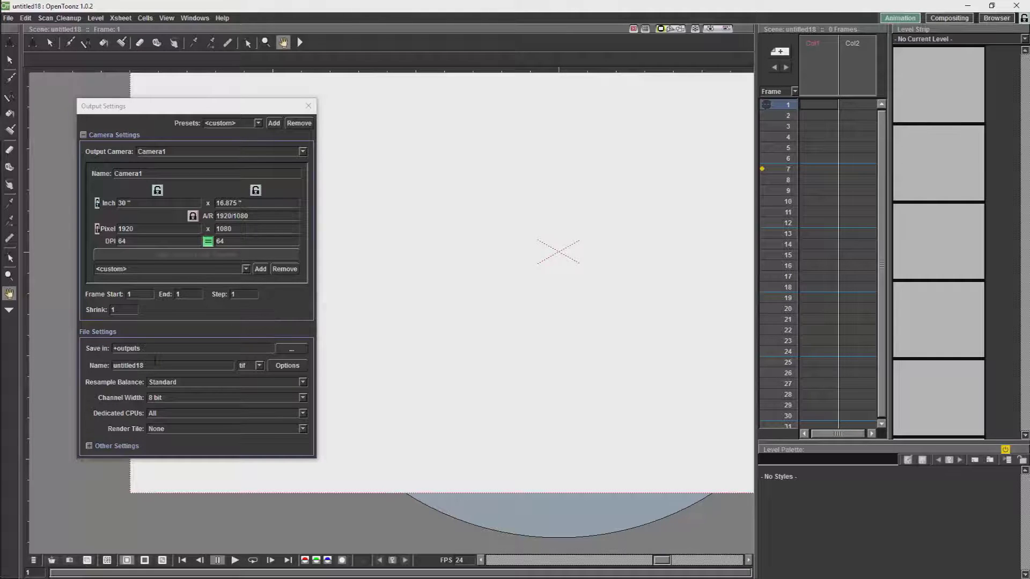
Brush name.0001.ext across the canvas and bring up the output file-format choices next to tif.
key("b")
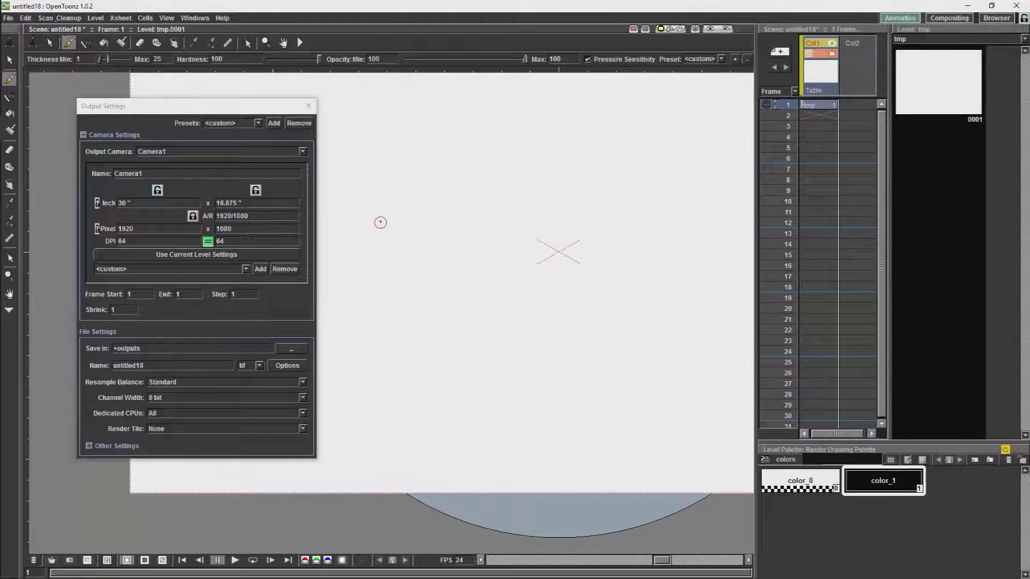
mouse_move(380, 223)
left_mouse_down()
mouse_move(380, 241)
mouse_move(396, 236)
mouse_move(395, 247)
mouse_move(409, 228)
mouse_move(422, 240)
mouse_move(439, 223)
mouse_move(456, 226)
mouse_move(459, 240)
mouse_move(486, 241)
left_mouse_up()
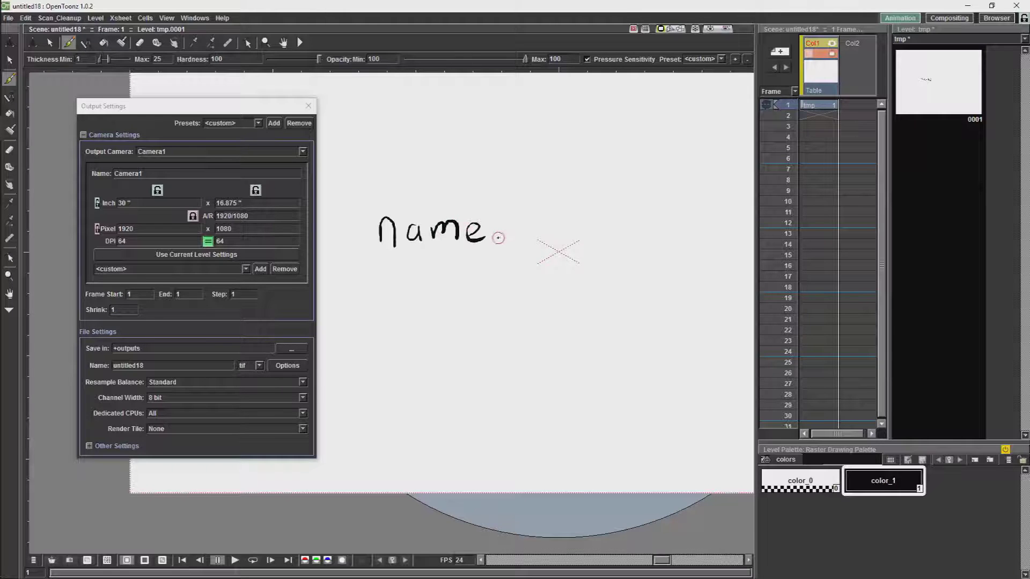
left_click(500, 237)
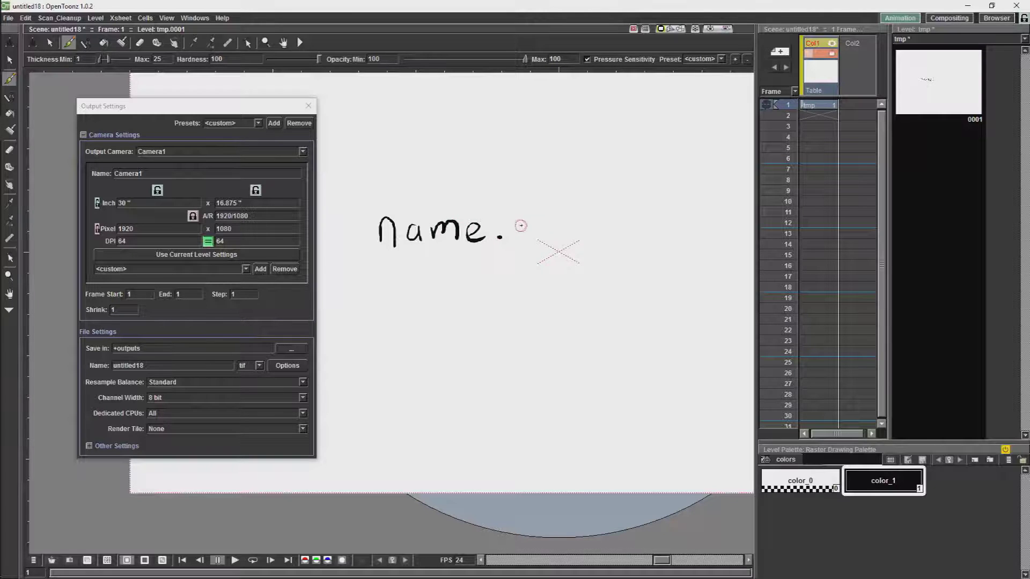
mouse_move(513, 241)
left_mouse_down()
mouse_move(524, 221)
mouse_move(516, 242)
mouse_move(548, 222)
mouse_move(574, 244)
mouse_move(582, 222)
mouse_move(596, 227)
mouse_move(596, 244)
left_mouse_up()
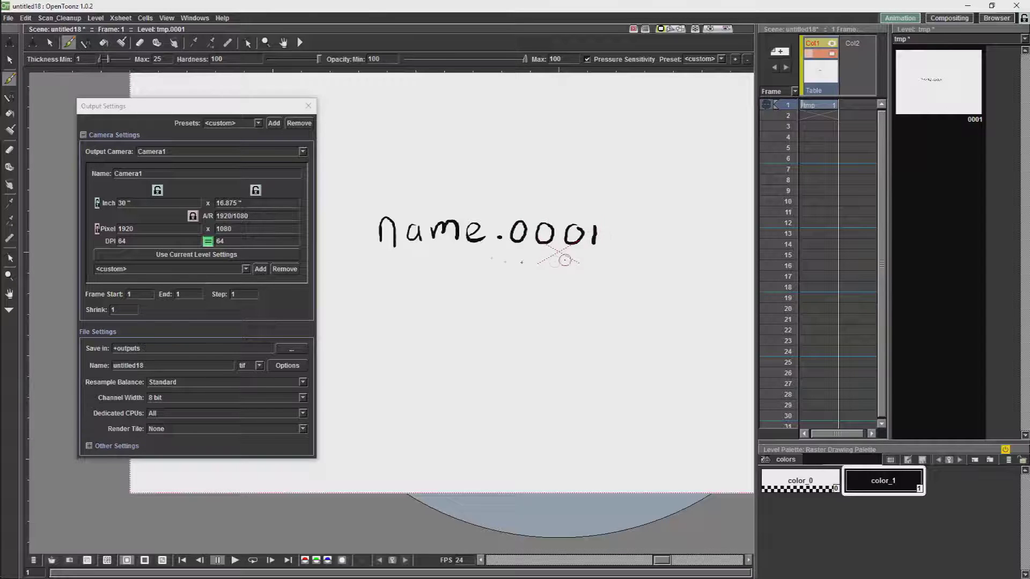
left_click(616, 240)
mouse_move(627, 236)
left_mouse_down()
mouse_move(635, 227)
mouse_move(642, 243)
mouse_move(680, 242)
mouse_move(696, 230)
left_mouse_up()
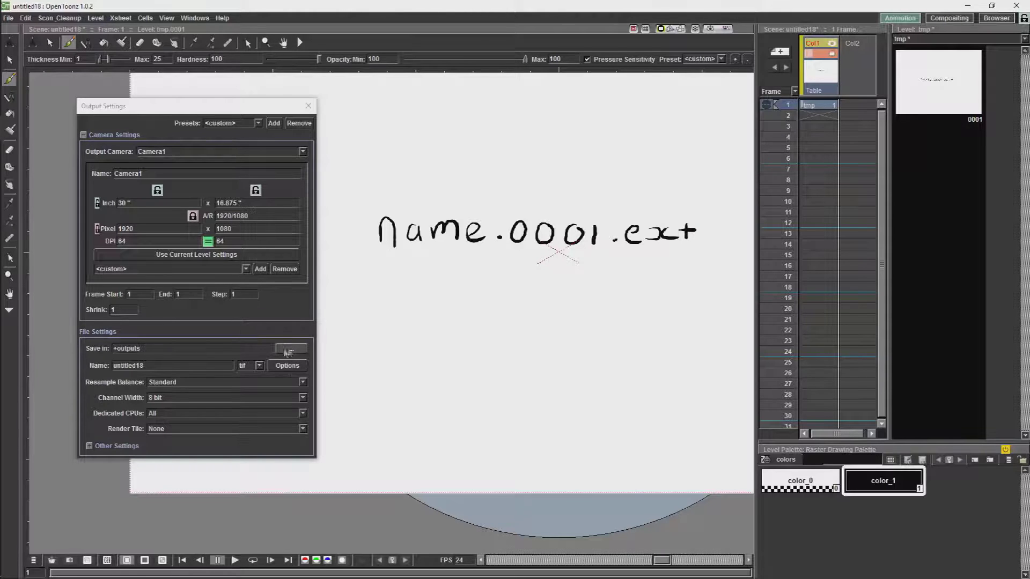
left_click(260, 367)
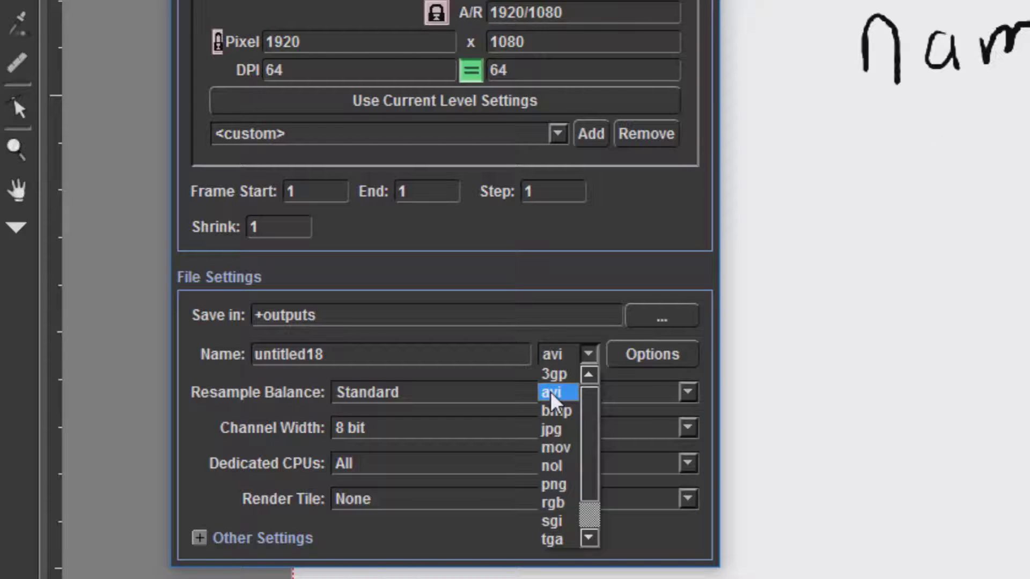
Open the avi file settings and list the available codecs, with Uncompressed still selected.
left_click(672, 359)
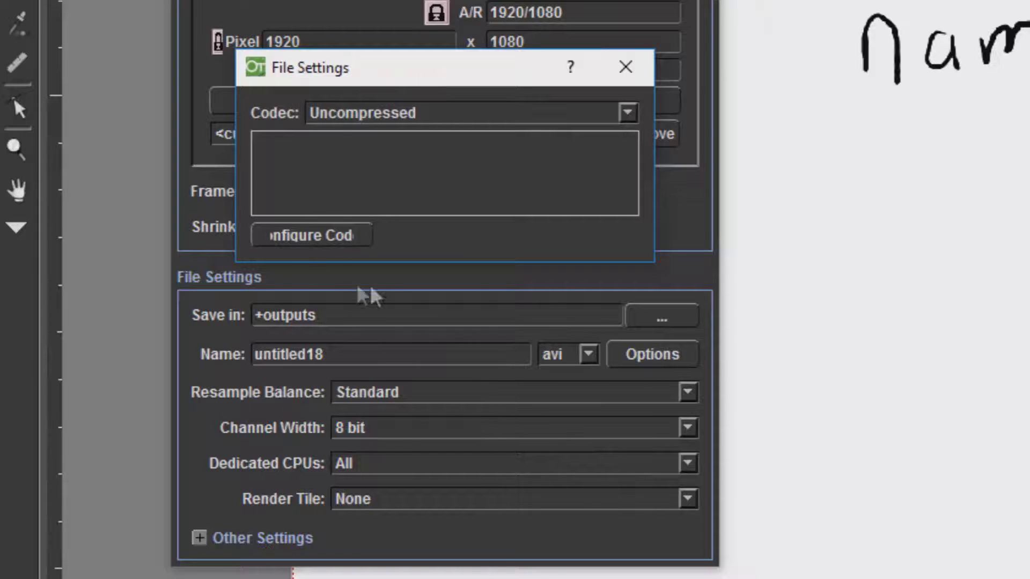
left_click(627, 113)
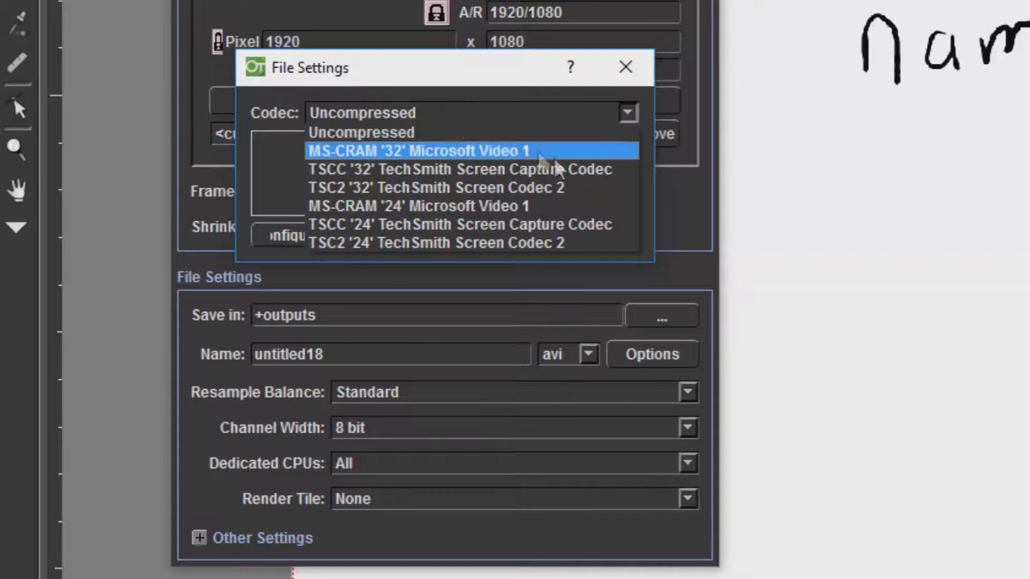
Keep the Uncompressed codec, close the avi file settings and reopen the output format list.
left_click(628, 113)
left_click(633, 69)
left_click(589, 354)
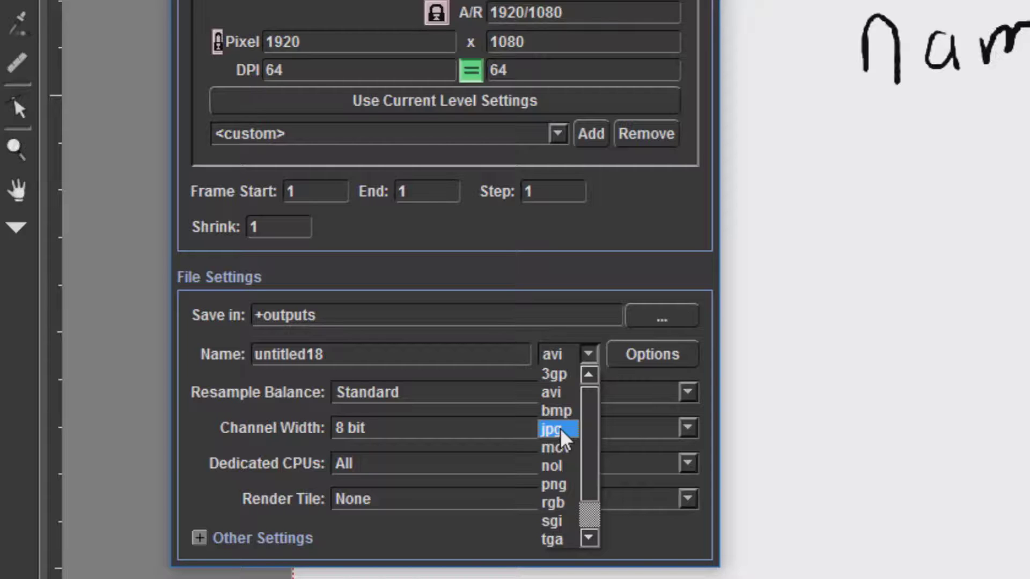
Pick mov instead of avi as the output file format.
left_click(559, 438)
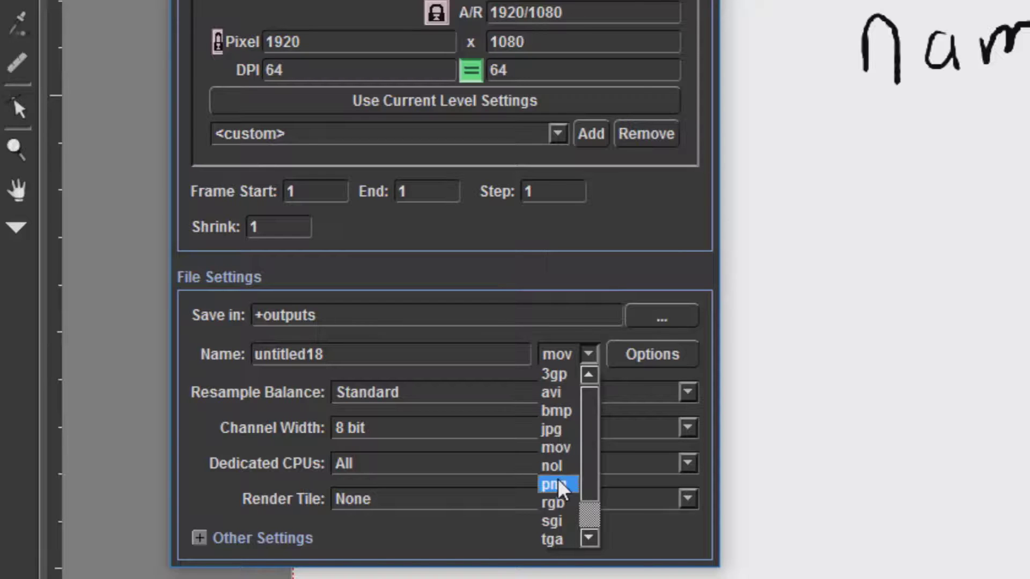
Close the format list, keeping mov as the output format.
scroll(558, 484, "down", 1)
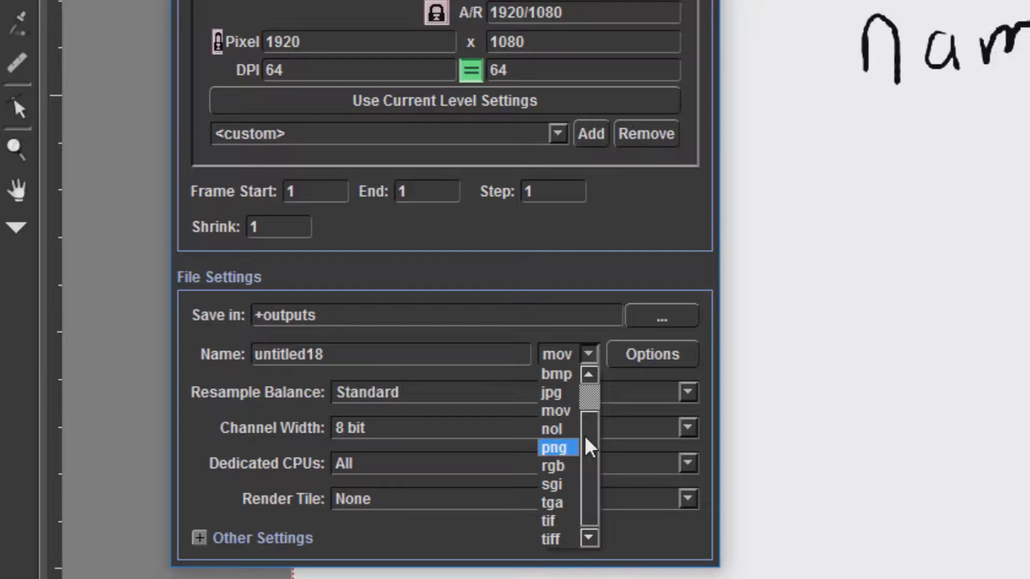
left_click(394, 359)
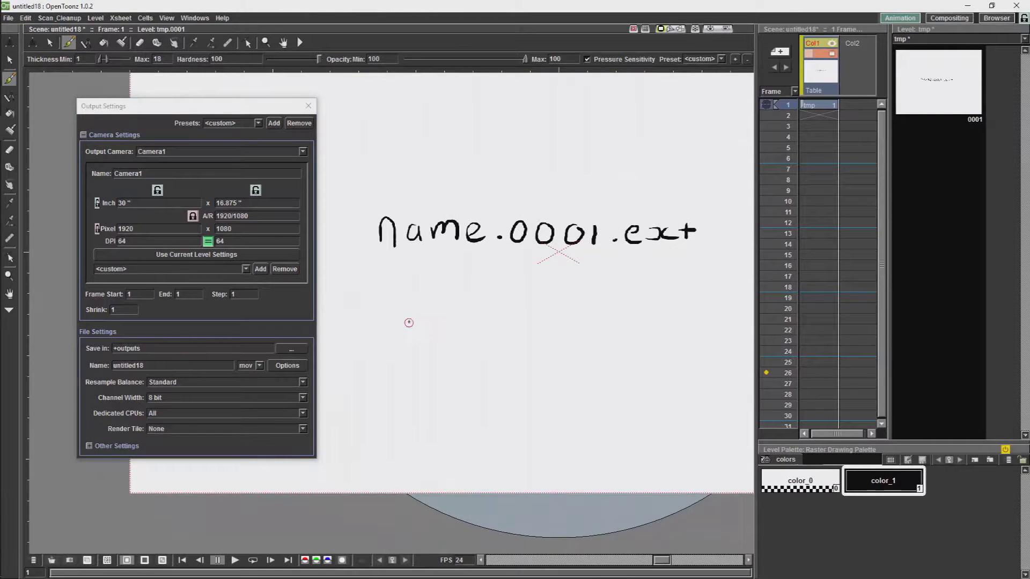
Draw a box below the text, split it into quarters, and subdivide the top-left quarter.
left_click_drag(405, 288, 400, 441)
mouse_move(404, 288)
left_mouse_down()
mouse_move(597, 288)
mouse_move(593, 444)
left_mouse_up()
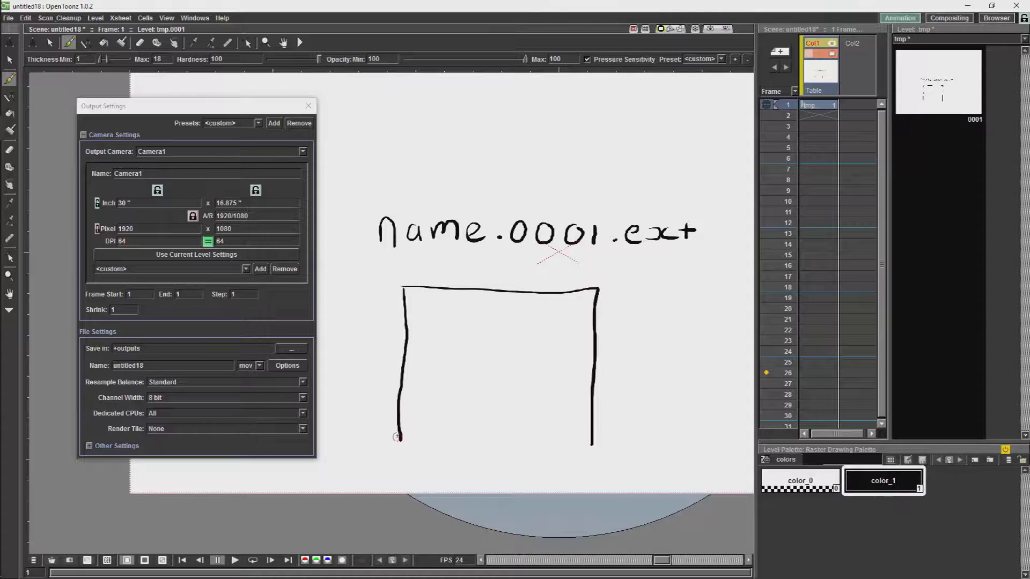
left_click_drag(401, 437, 591, 441)
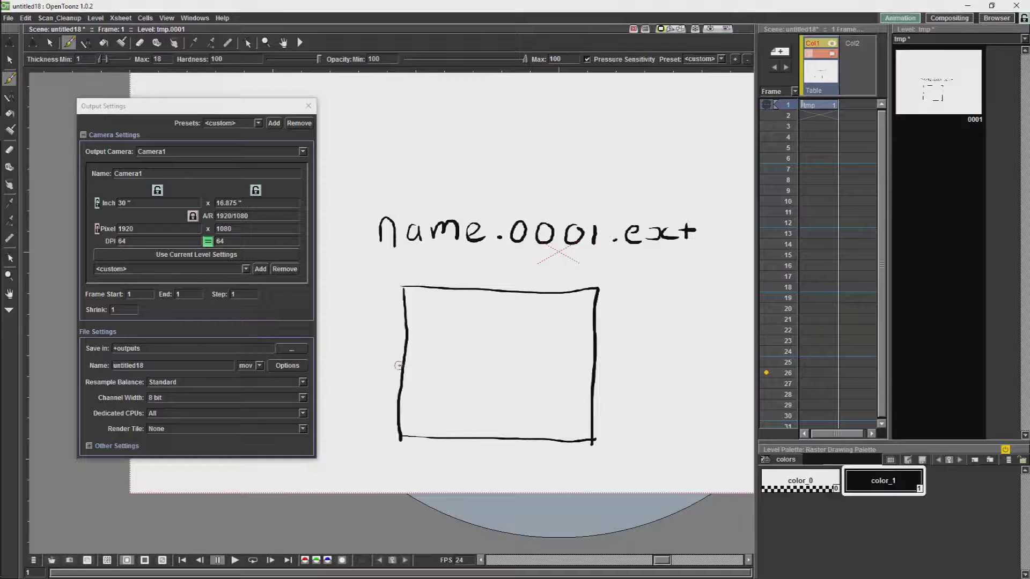
left_click_drag(402, 367, 593, 369)
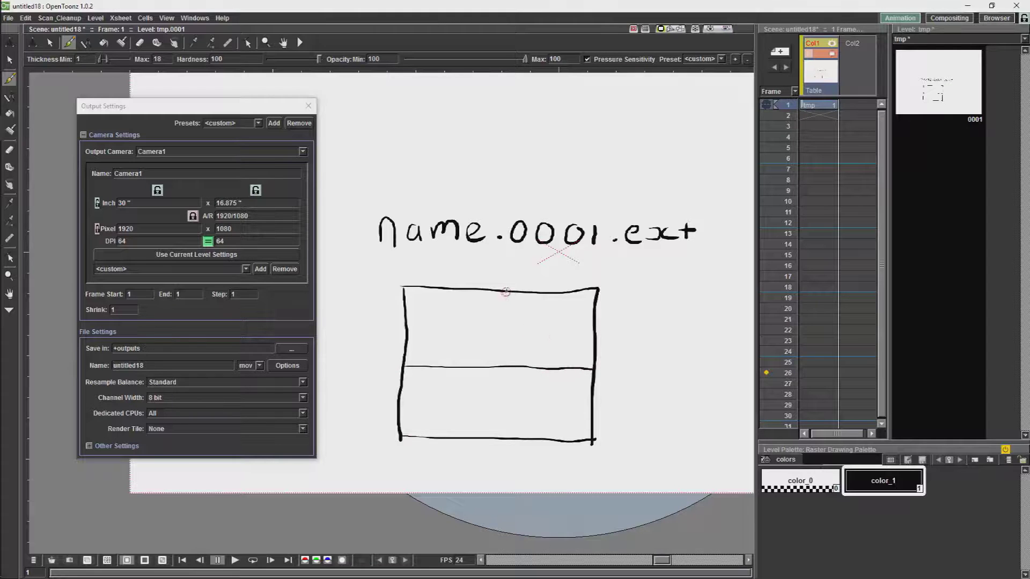
left_click_drag(506, 290, 505, 434)
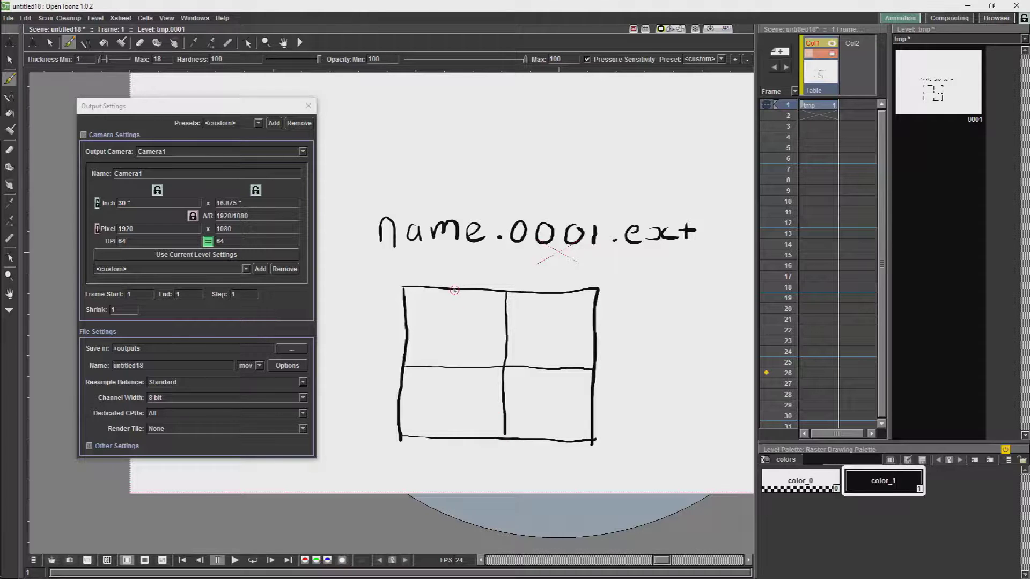
left_click_drag(455, 291, 454, 368)
left_click_drag(405, 332, 507, 328)
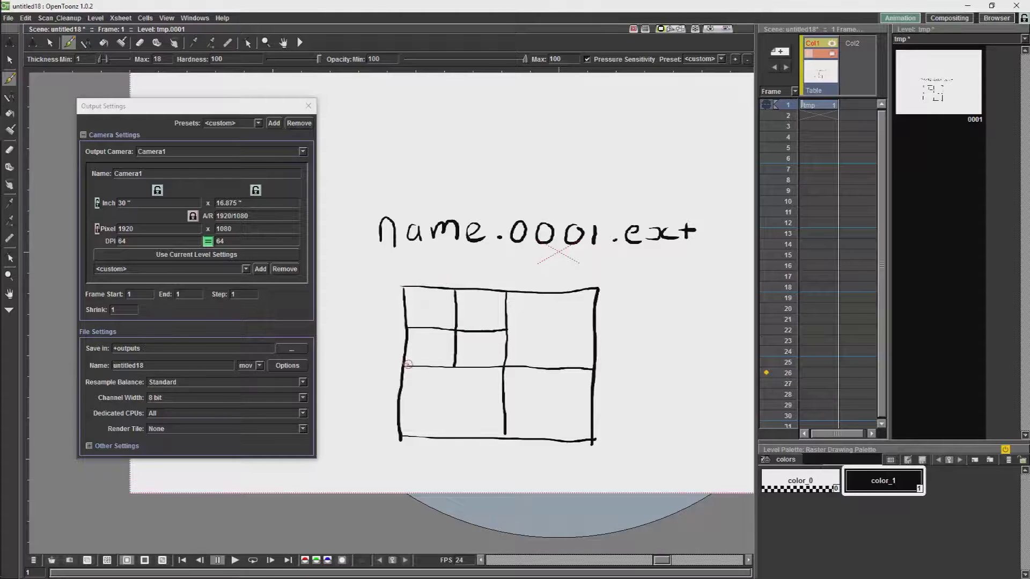
left_click_drag(402, 365, 503, 368)
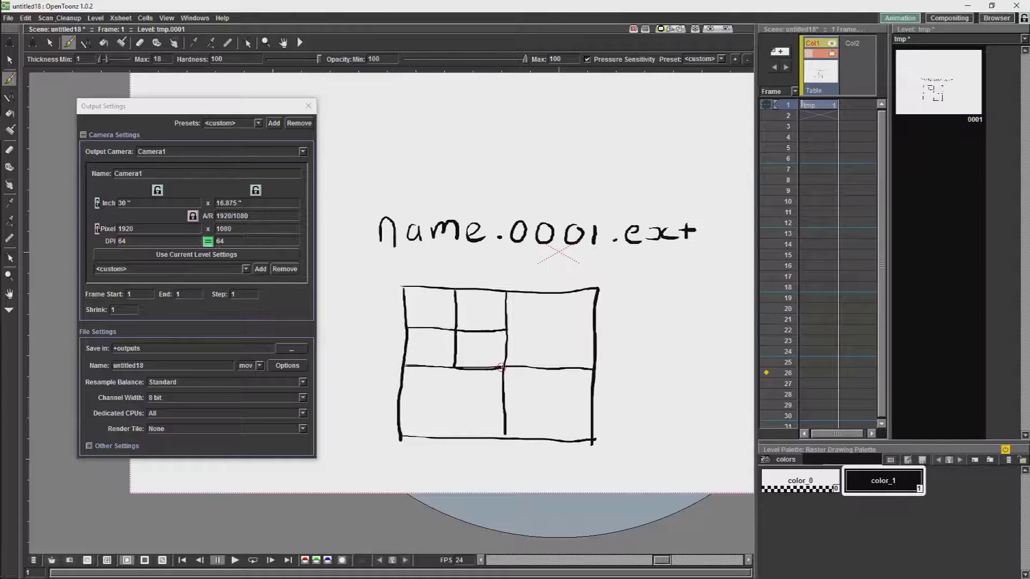
left_click(173, 383)
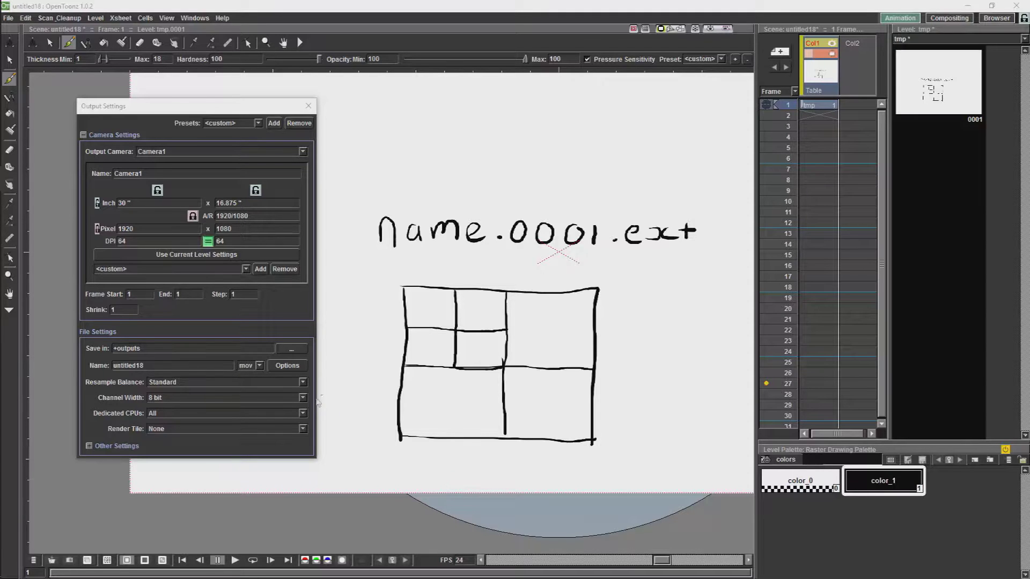
left_click(303, 399)
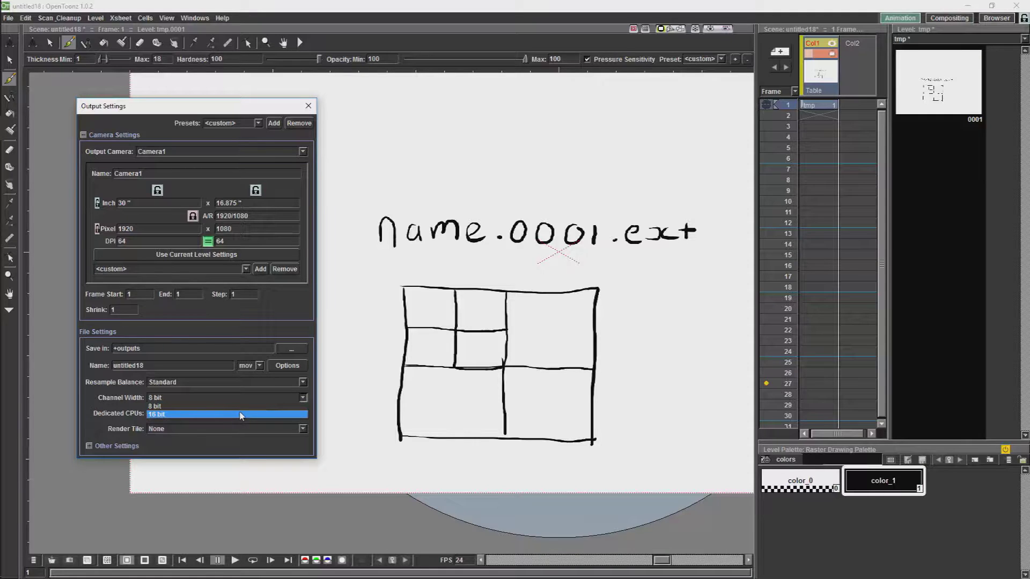
left_click(260, 400)
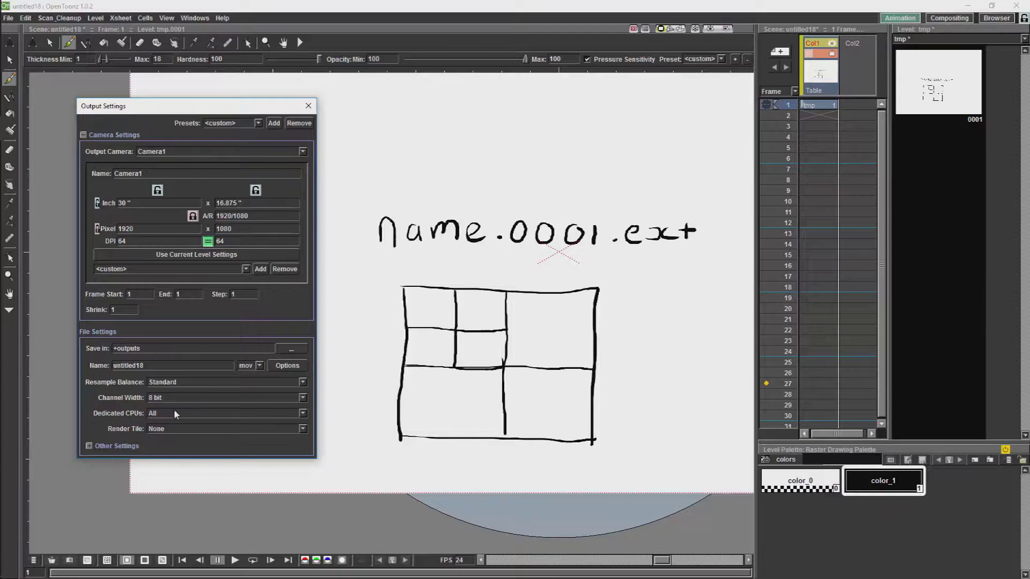
Keep Render Tile at None and expand Other Settings to show gamma, frame rate and multiple rendering.
left_click(199, 430)
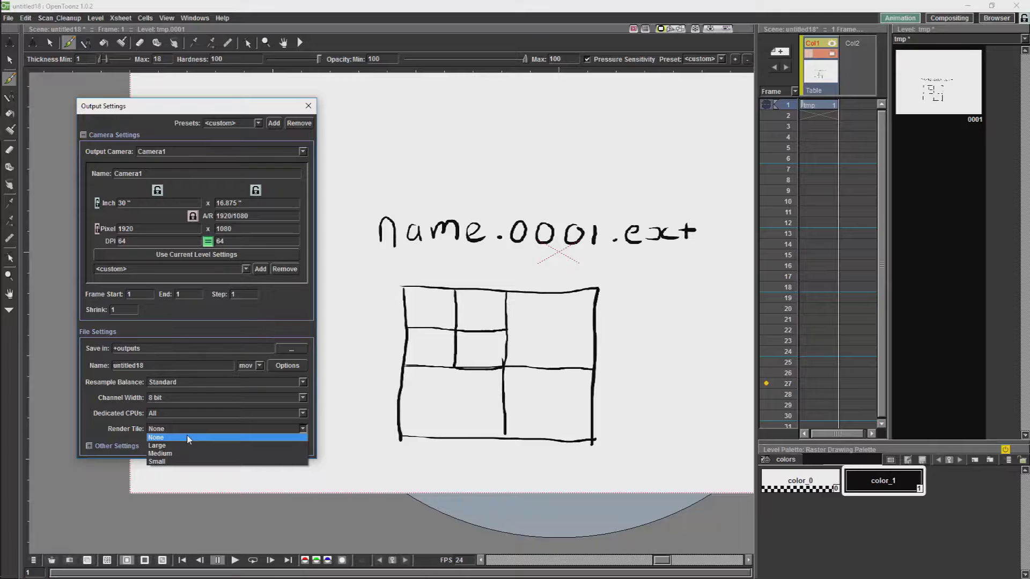
left_click(188, 439)
left_click(89, 446)
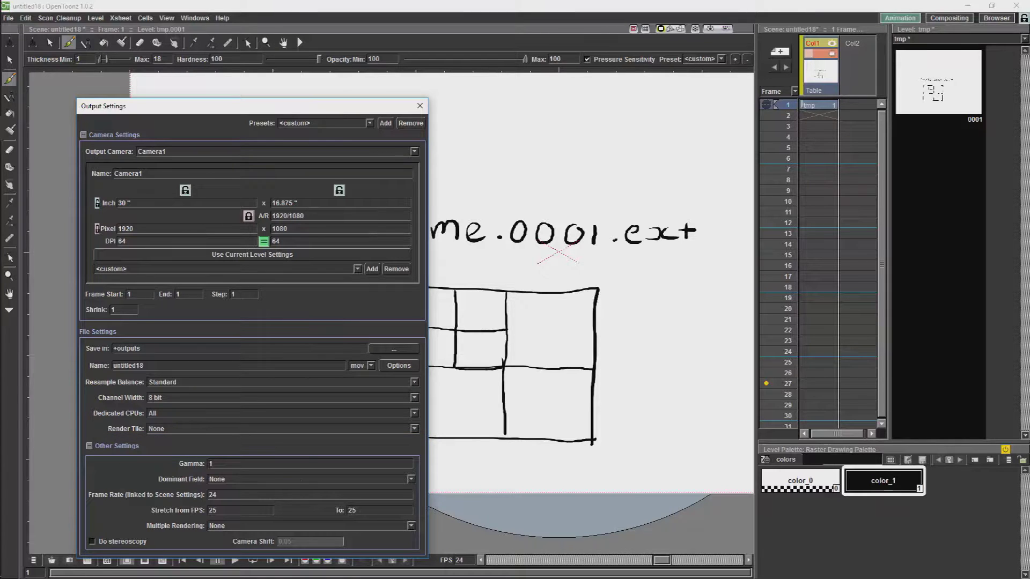
Leave the Dominant Field option set to None.
left_click(304, 478)
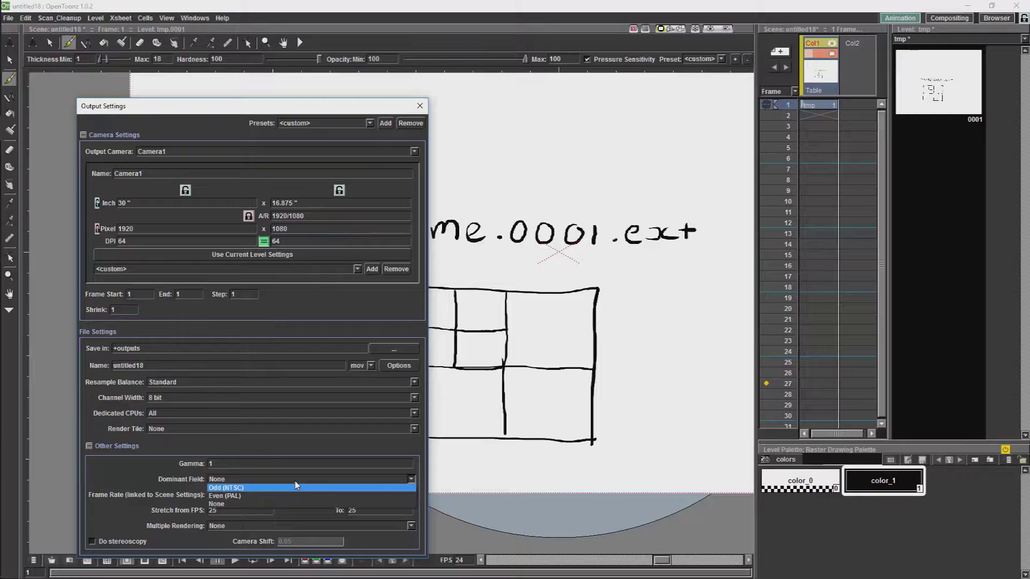
left_click(265, 504)
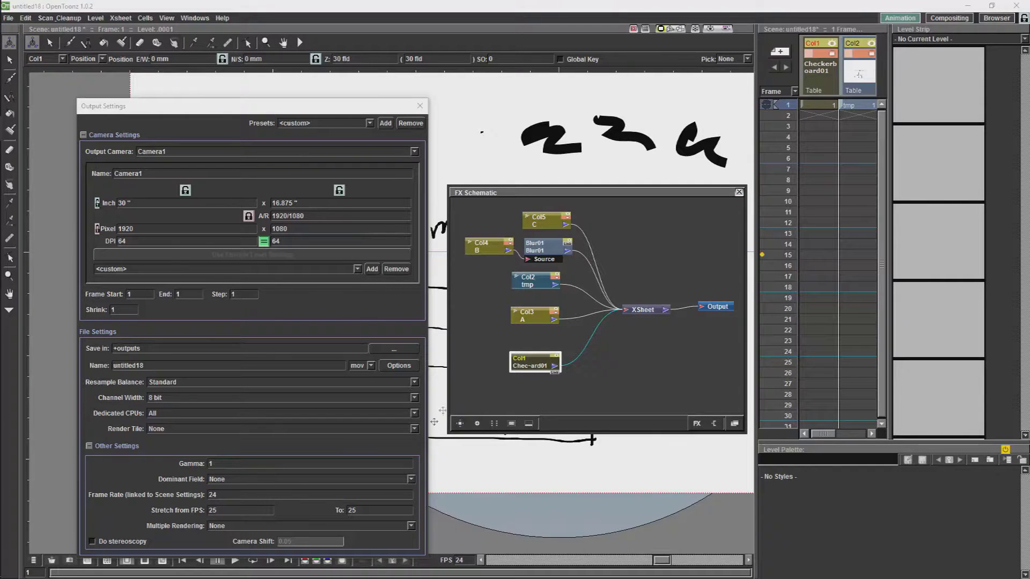
left_click(386, 526)
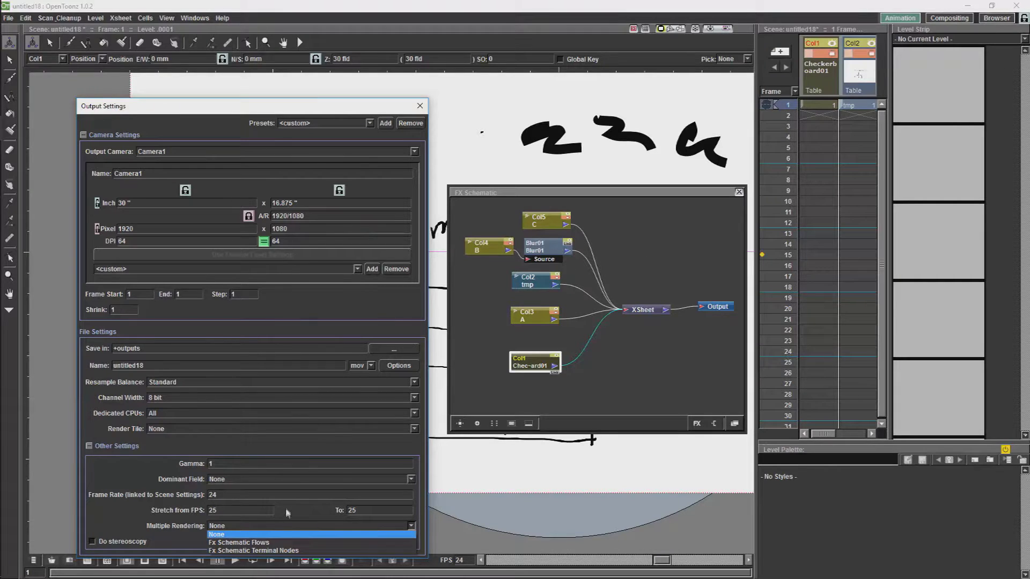
left_click(625, 246)
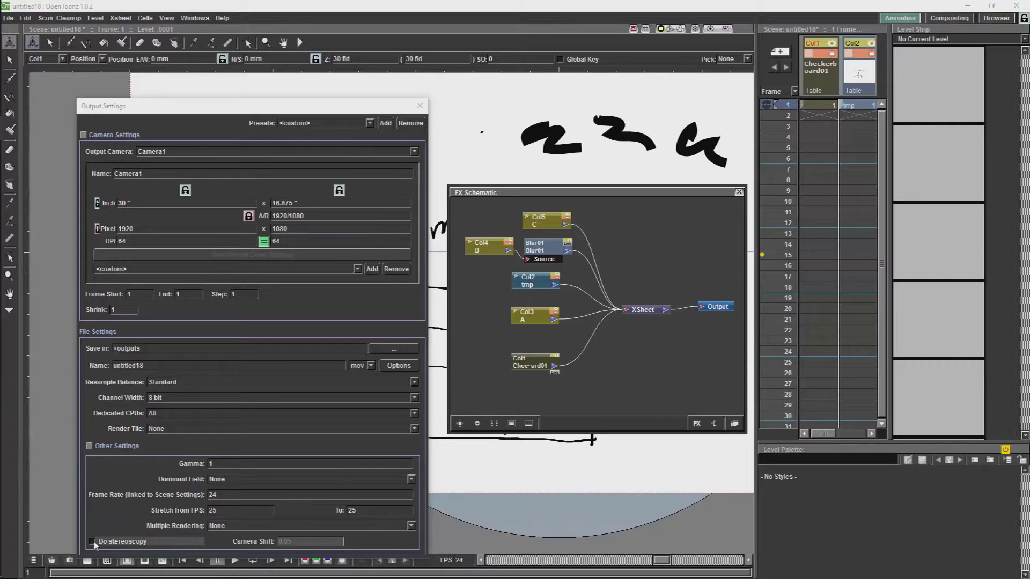
Toggle the Do stereoscopy checkbox to test stereoscopic rendering.
left_click(147, 536)
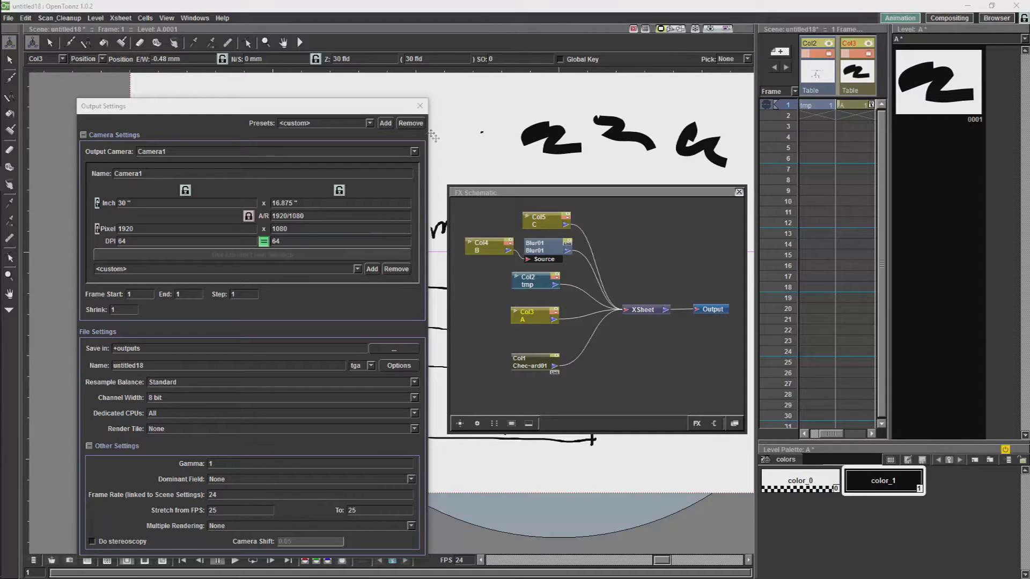
Open Xsheet > Scene Settings and move the dialog aside to review frame rate and camera background.
left_click(127, 19)
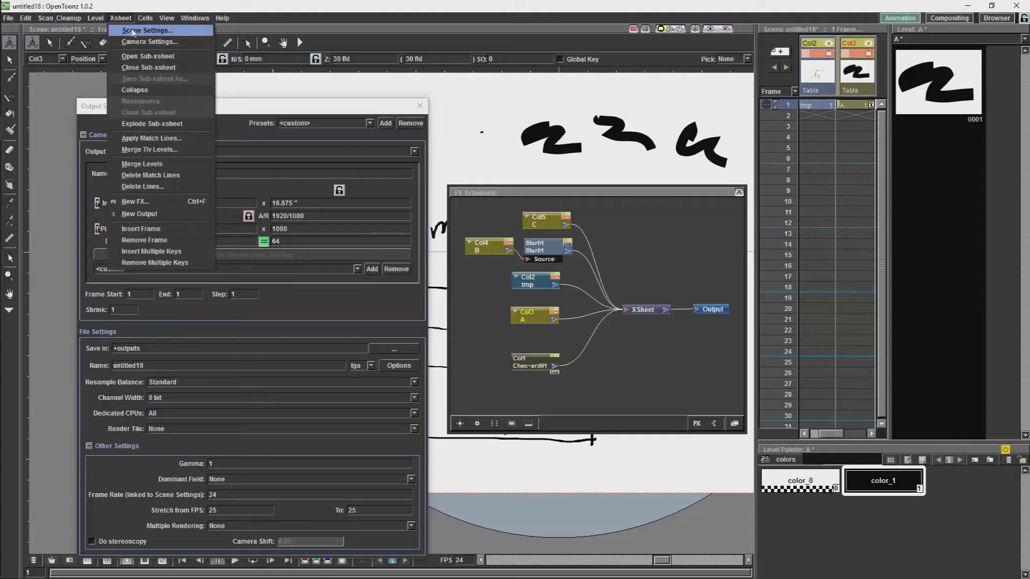
left_click(135, 31)
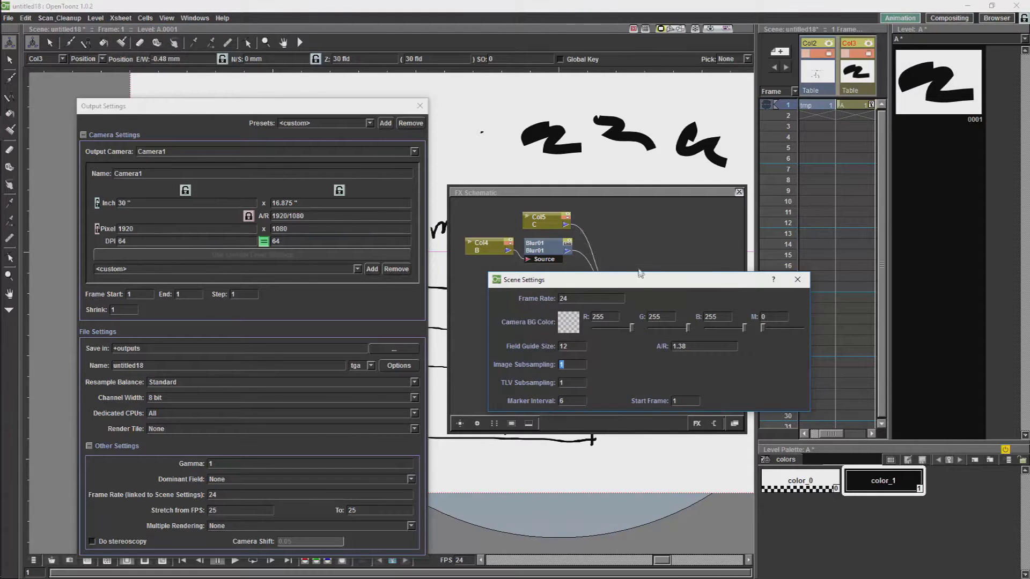
left_click_drag(642, 280, 595, 192)
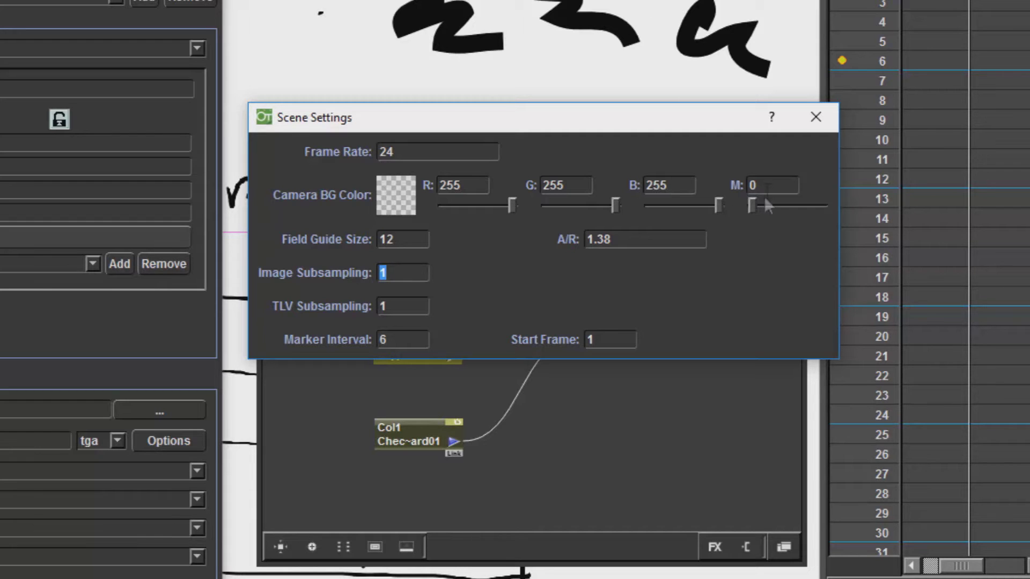
key("Left")
Close Scene Settings and keep resample balance at Standard and channel width at 8 bit.
left_click(816, 117)
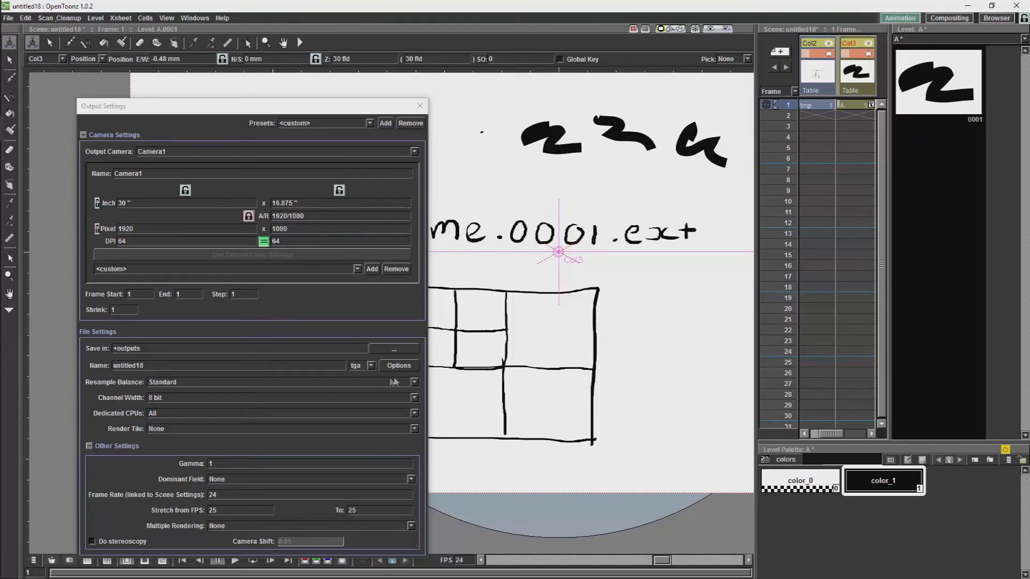
left_click(414, 382)
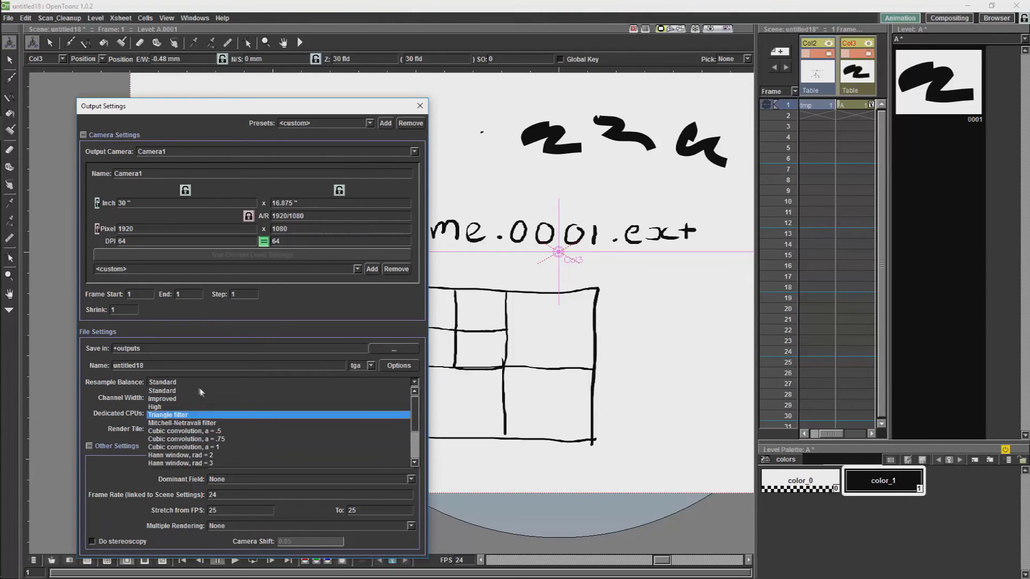
left_click(225, 390)
left_click(233, 399)
left_click(236, 406)
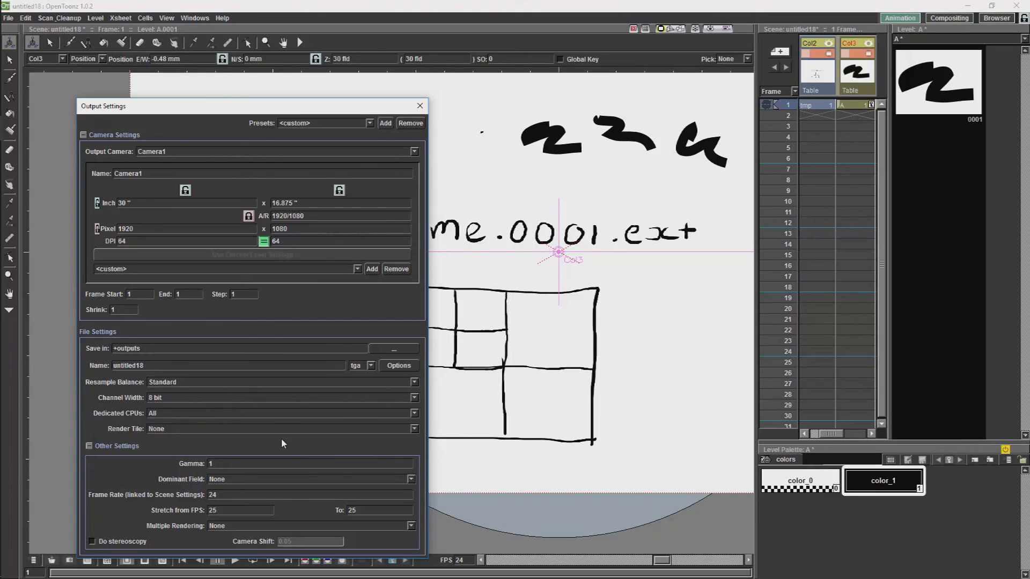